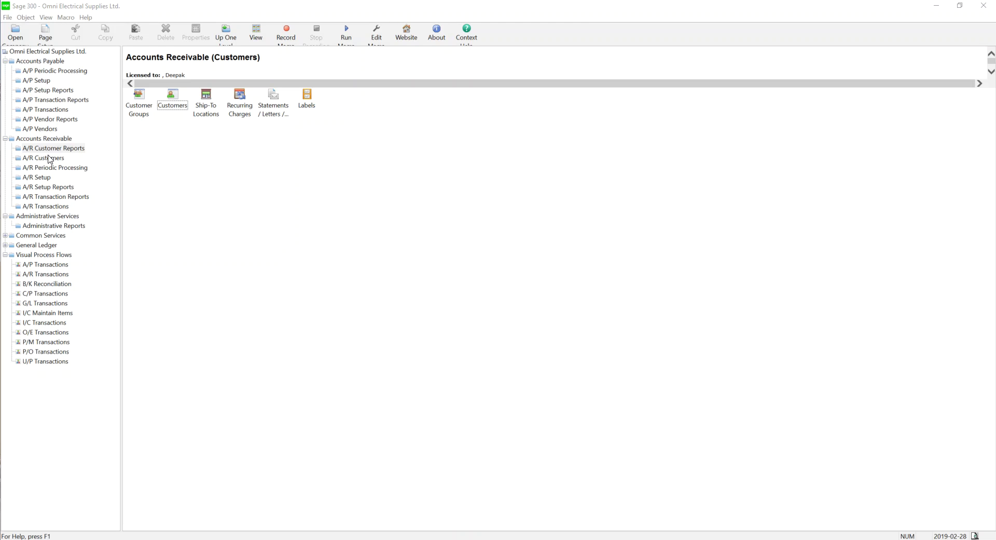
Open the General Ledger chart of accounts and view the details of the Accounts Receivable - Canadian account
left_click(67, 208)
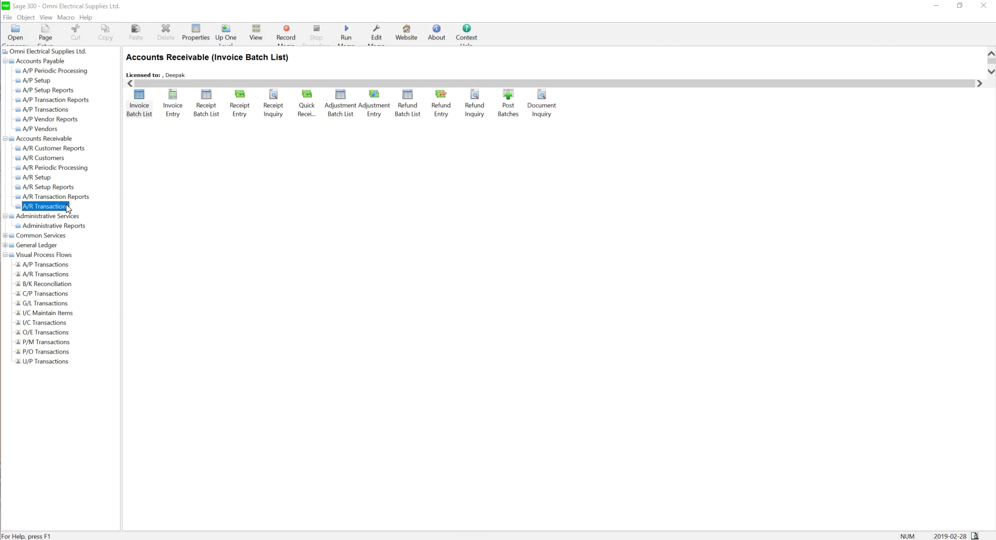
left_click(37, 247)
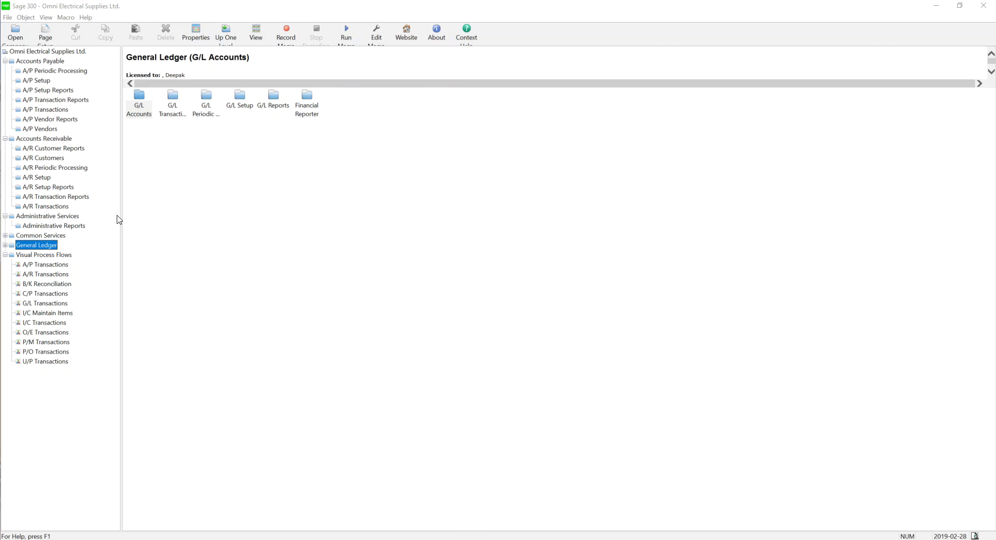
left_click(140, 107)
double_click(140, 107)
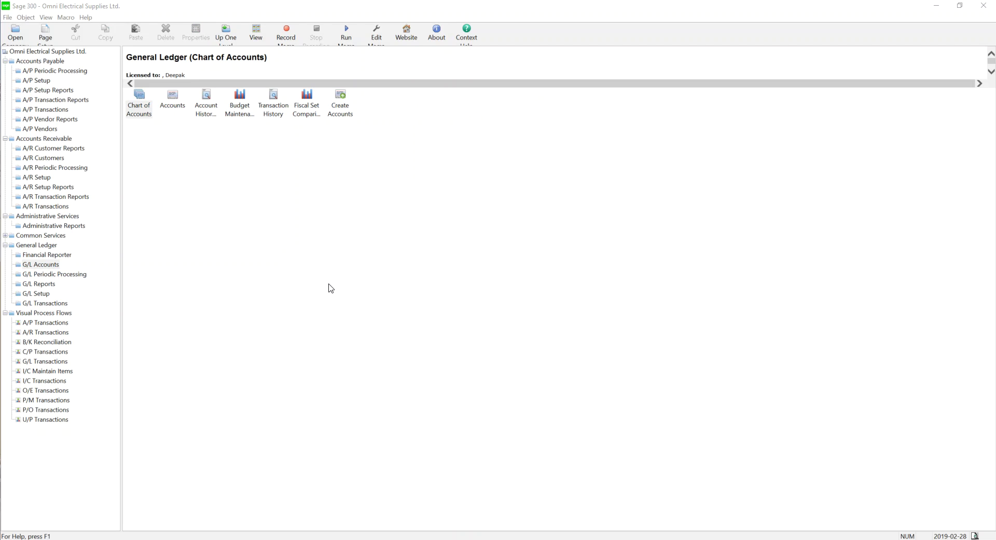
double_click(148, 112)
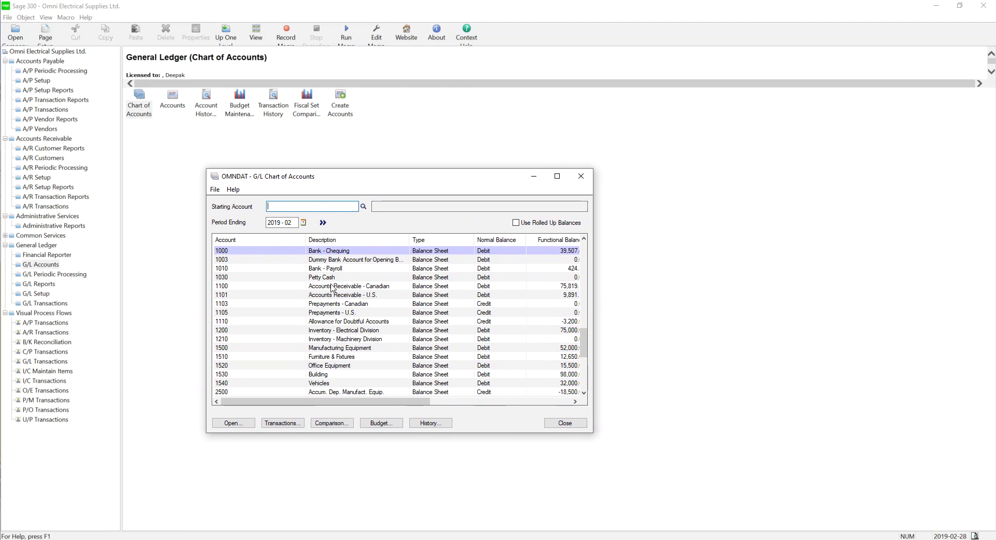
left_click(351, 288)
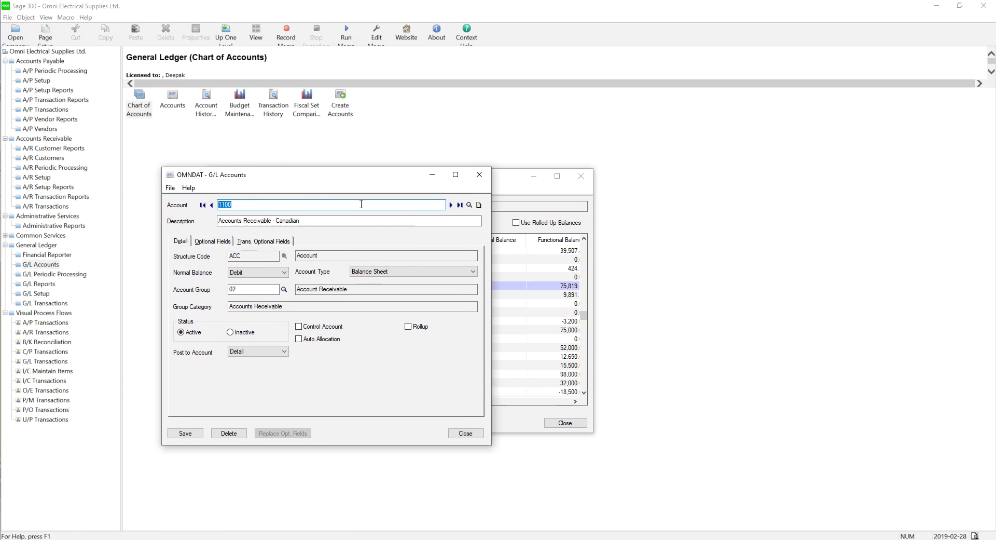
left_click(479, 178)
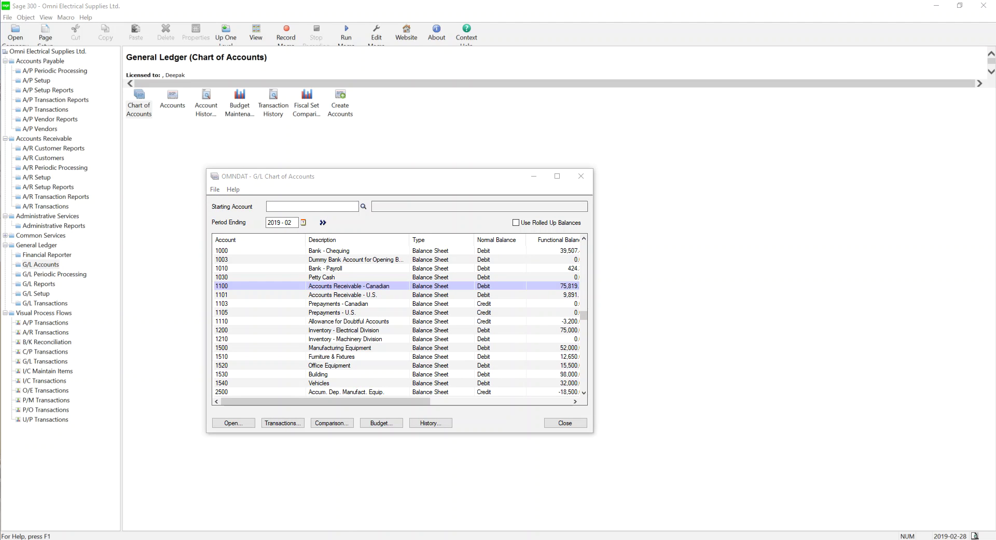
Display the chart of accounts for the period ending 2019-01 and check the functional balances of the Canadian and U.S. receivable accounts
key("Down")
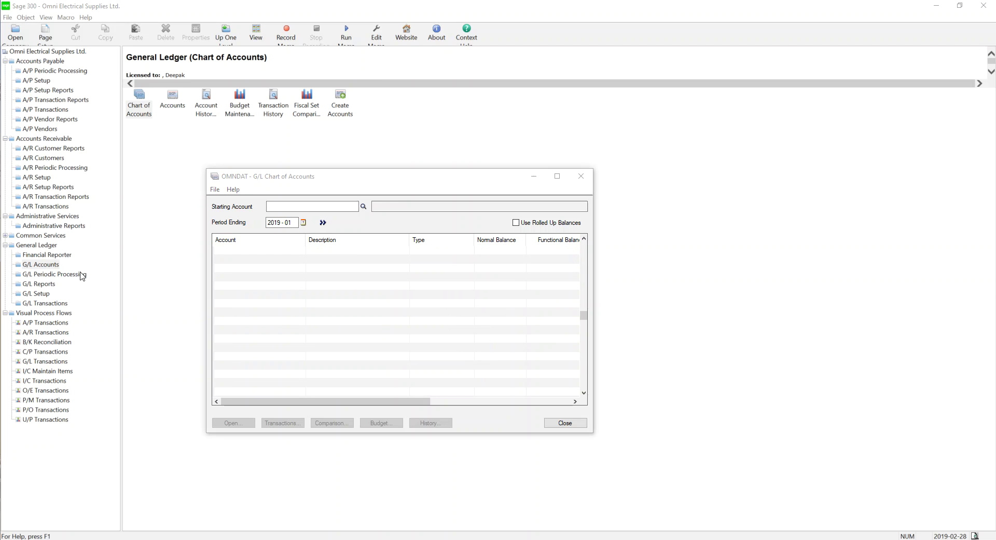
left_click(323, 223)
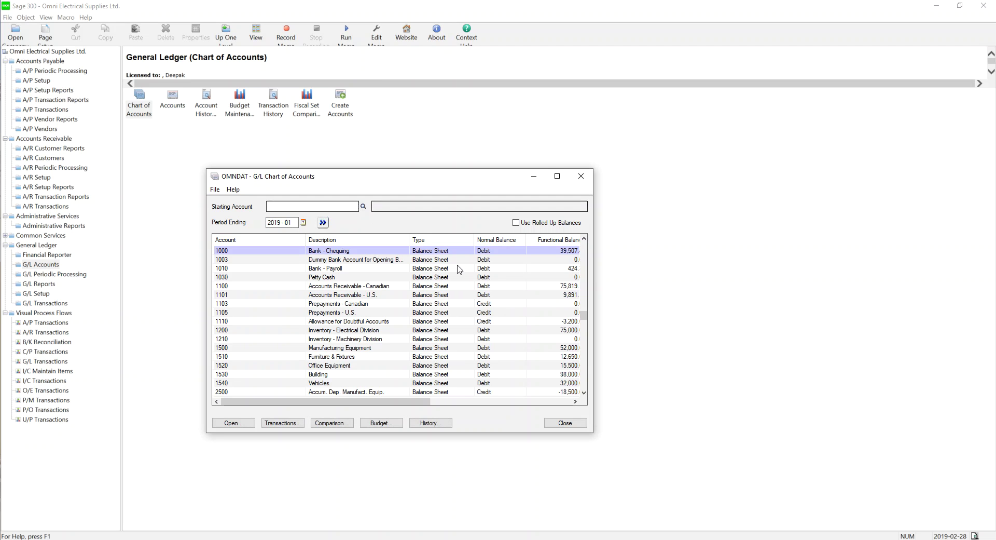
left_click(353, 286)
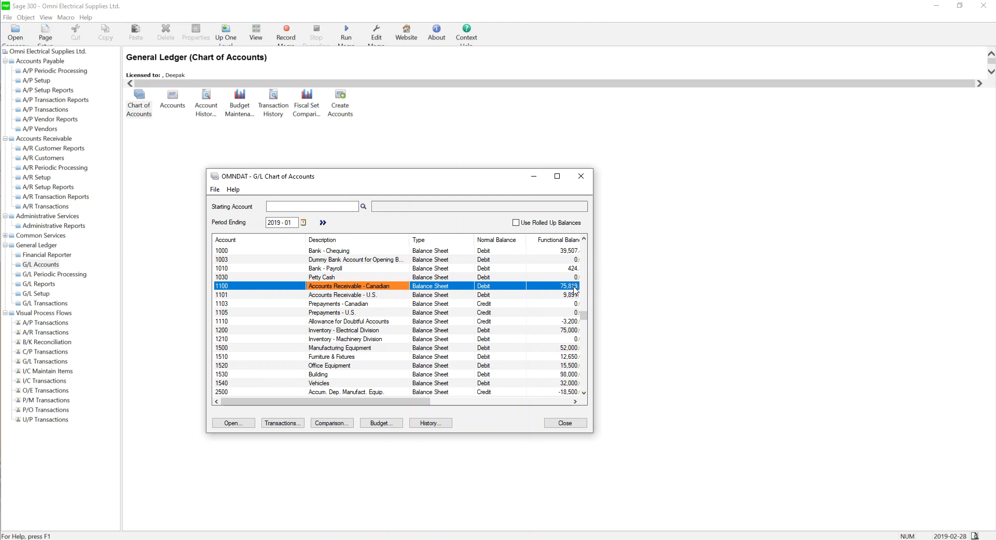
left_click(569, 295)
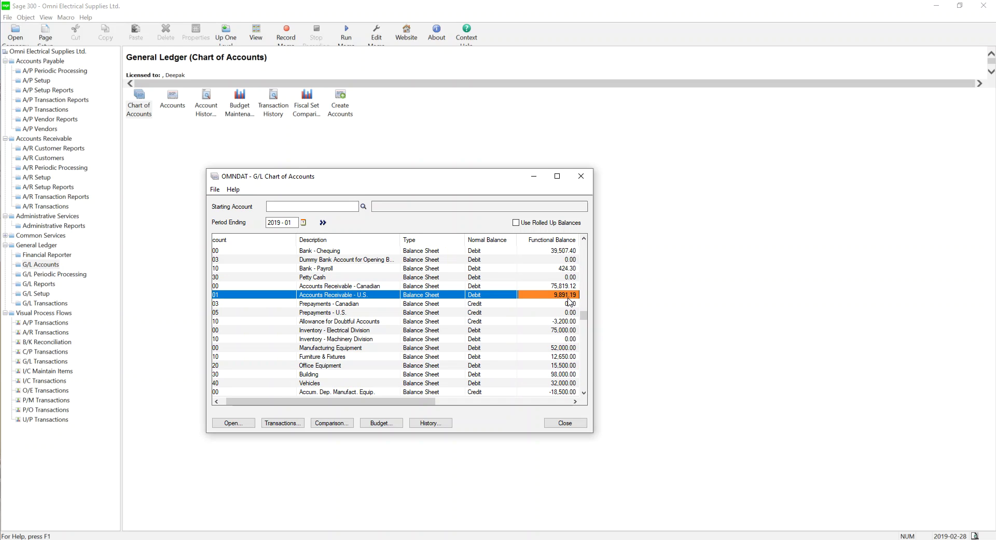
left_click(568, 425)
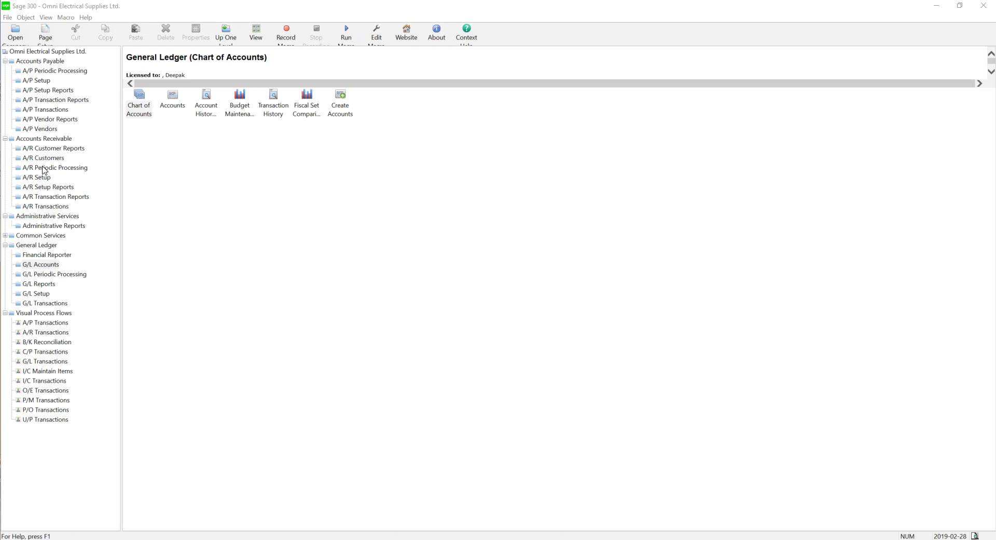
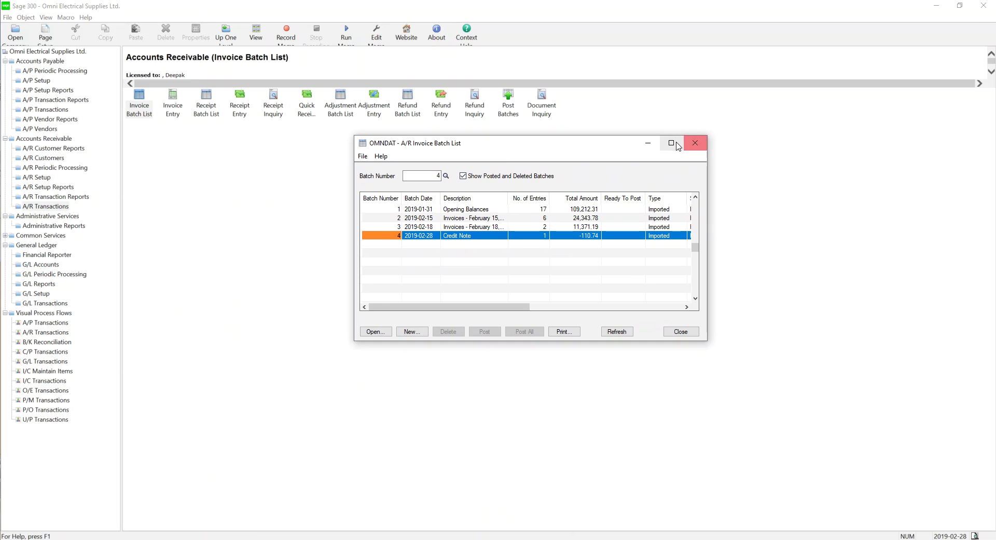
Open the Opening Balances invoice batch and review the document and tax details of its first entry
left_click(139, 73)
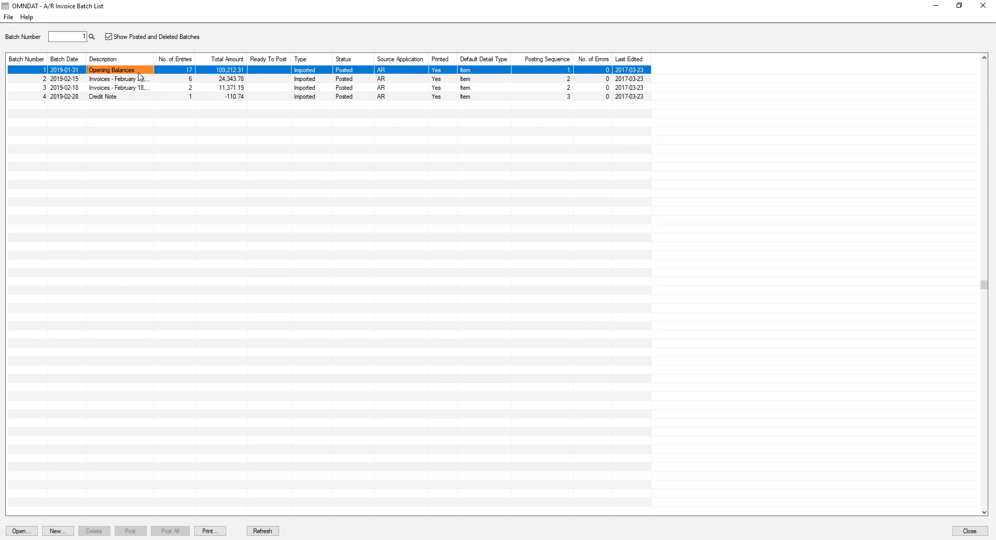
double_click(140, 77)
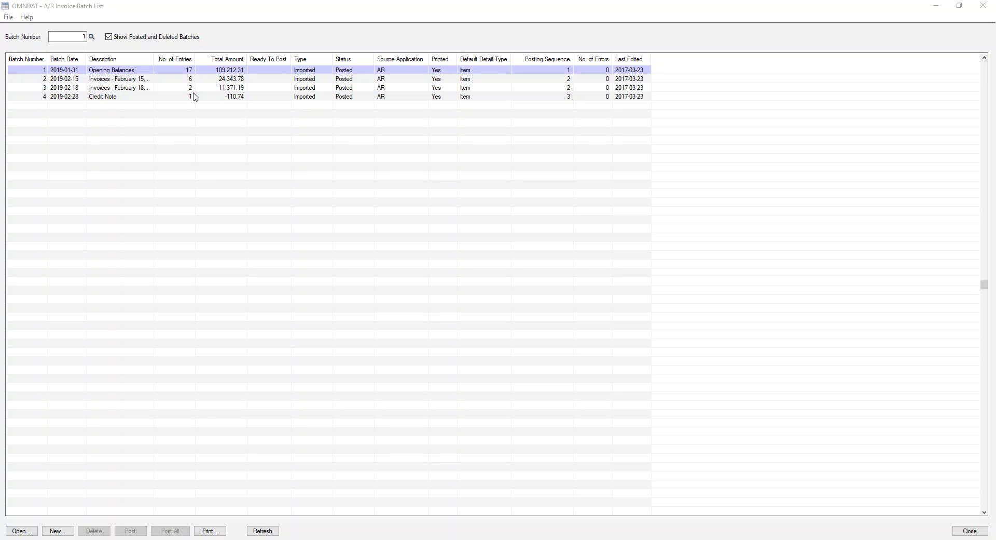
left_click_drag(476, 156, 502, 134)
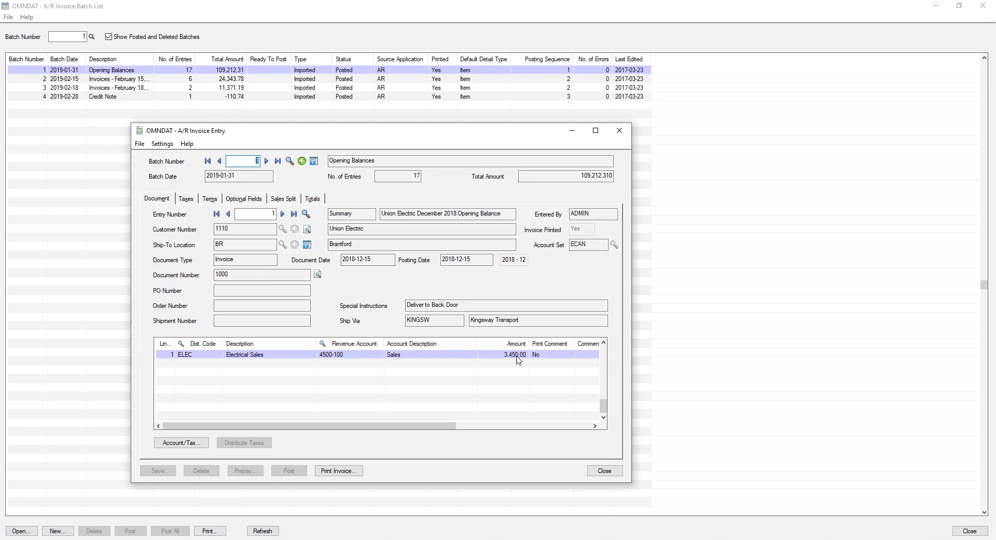
left_click(186, 198)
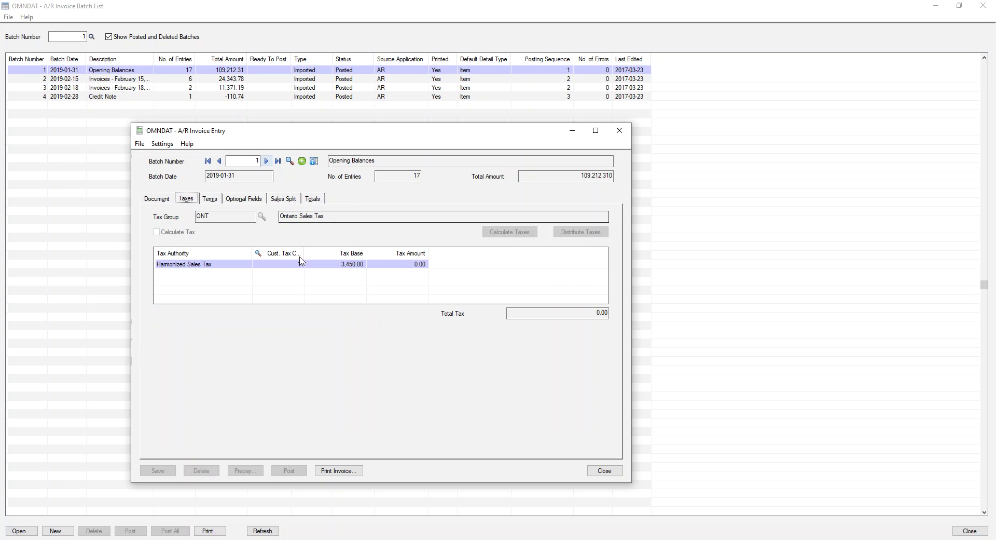
left_click(157, 199)
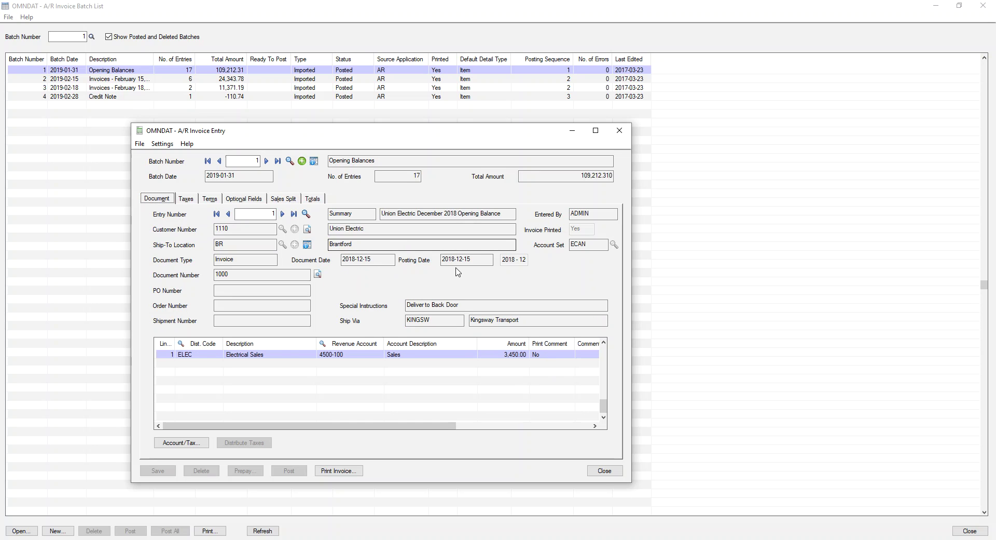
Browse the remaining entries of the Opening Balances batch and check the total amount of the February 15 invoice batch
left_click(283, 213)
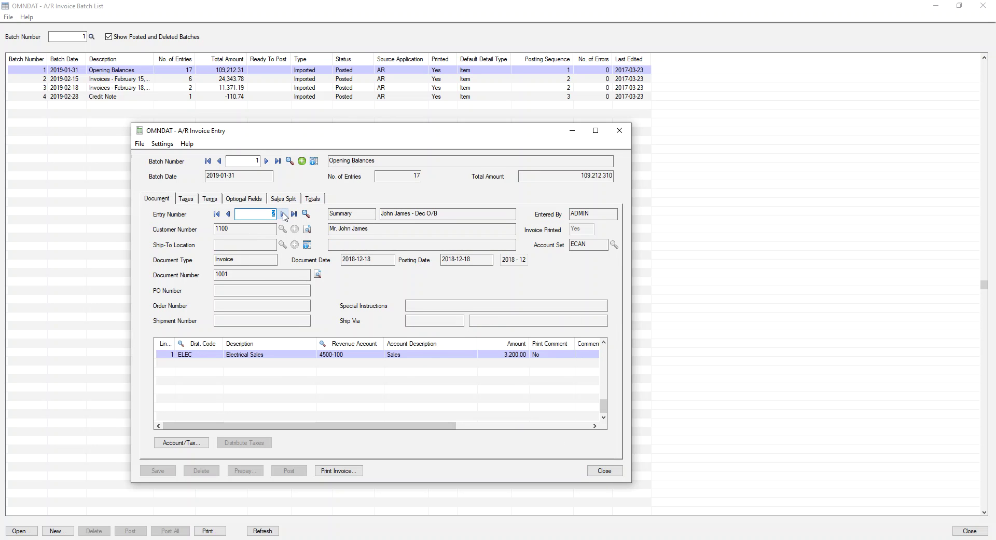
left_click(283, 214)
left_click(283, 214)
left_click(282, 214)
left_click(283, 214)
left_click(283, 214)
left_click(283, 213)
left_click(282, 214)
left_click(282, 214)
left_click(282, 214)
left_click(282, 214)
left_click(282, 214)
left_click(282, 214)
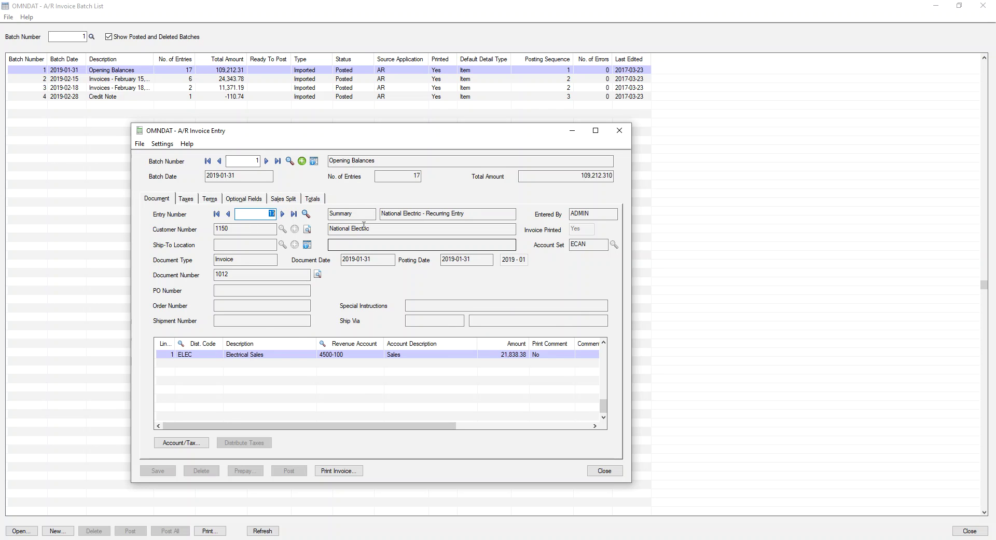
left_click(604, 471)
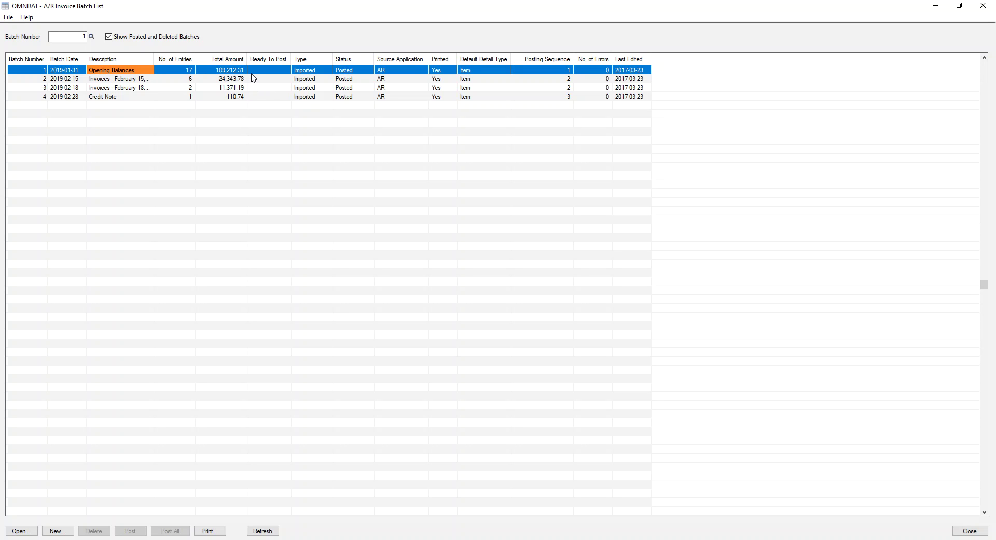
left_click(223, 79)
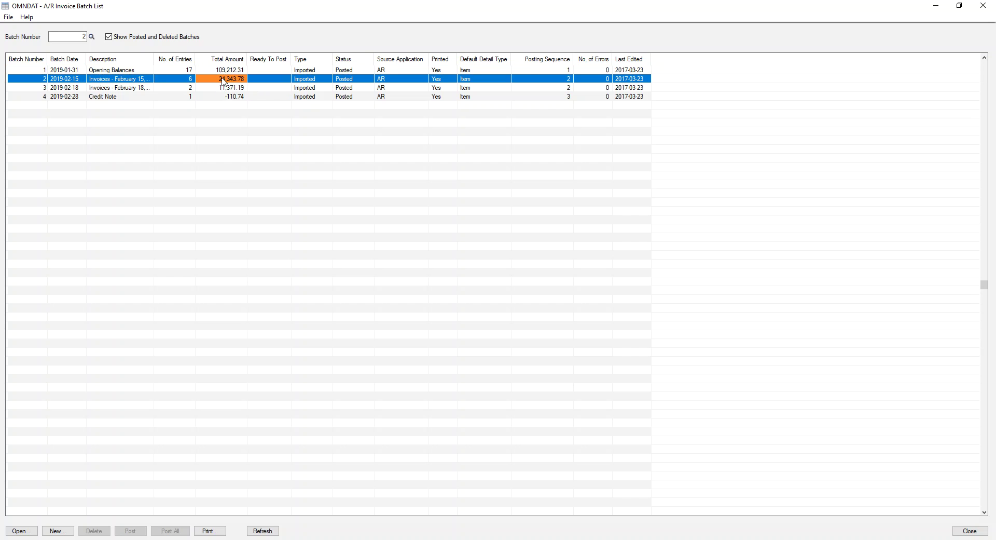
key("alt+F4")
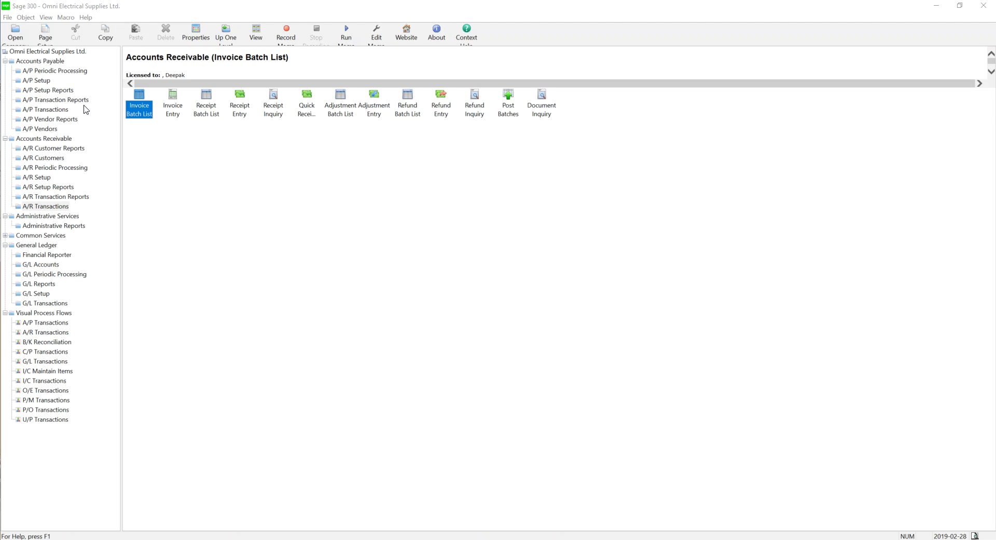
Create a new A/R invoice batch with the description FEB TRANSACTION
left_click(179, 161)
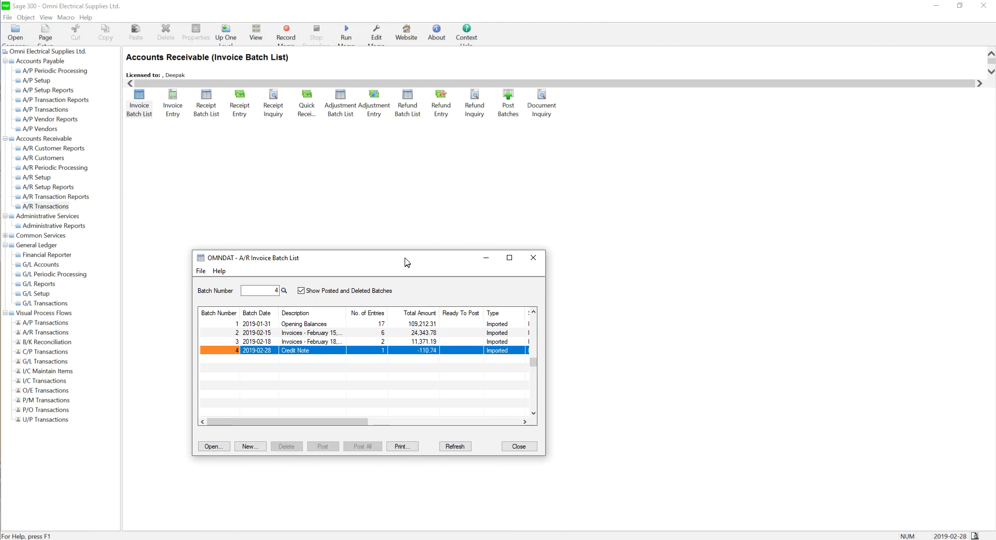
left_click(251, 446)
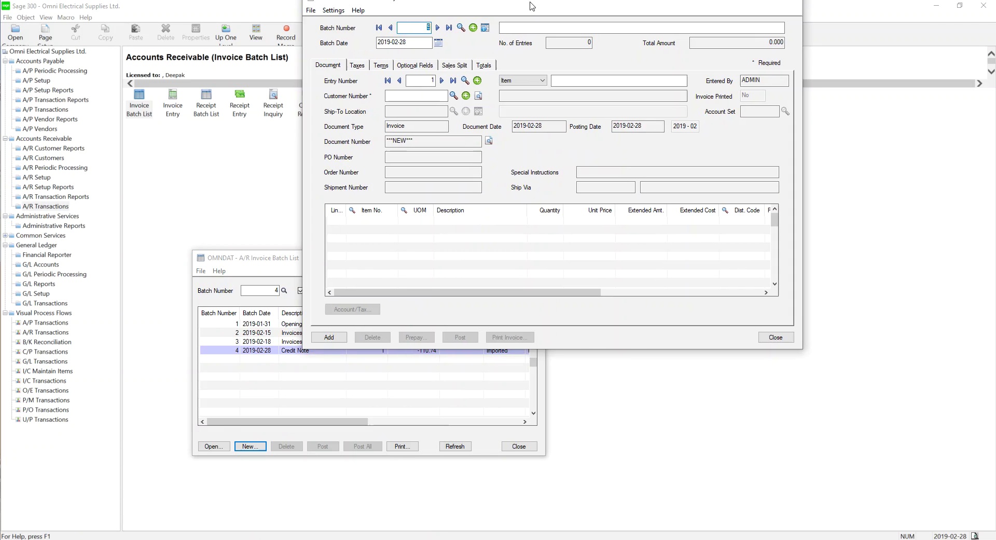
left_click_drag(534, 4, 444, 57)
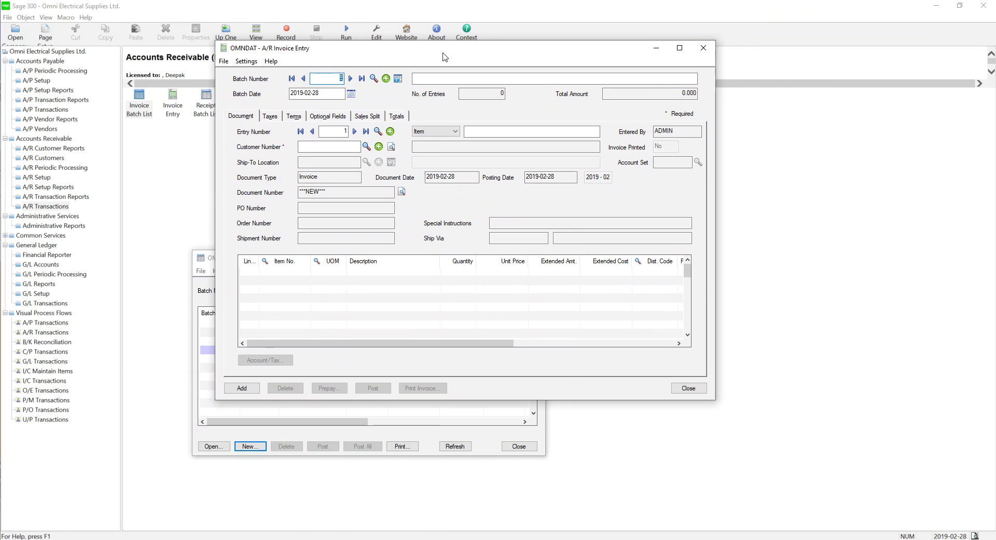
left_click(386, 78)
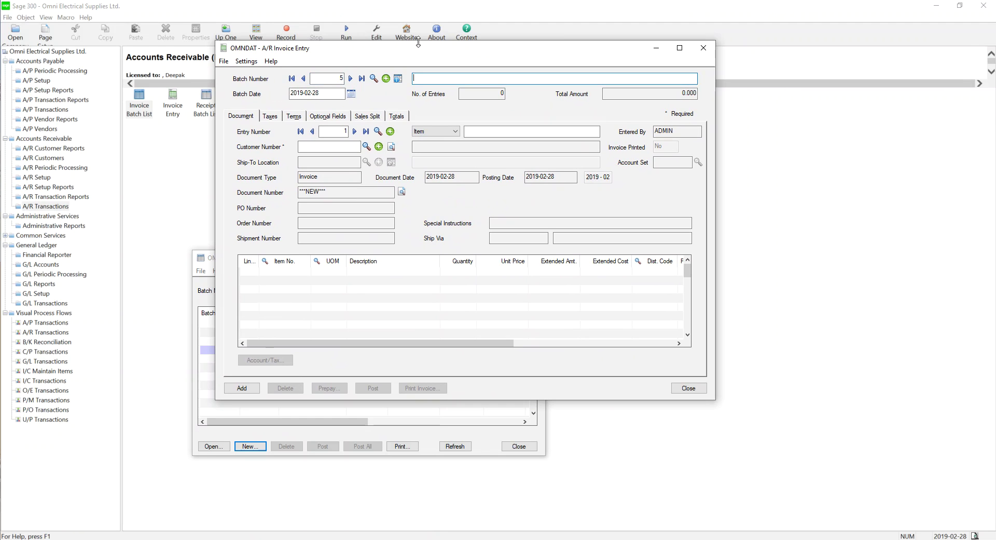
key("Caps_Lock")
type("FEB")
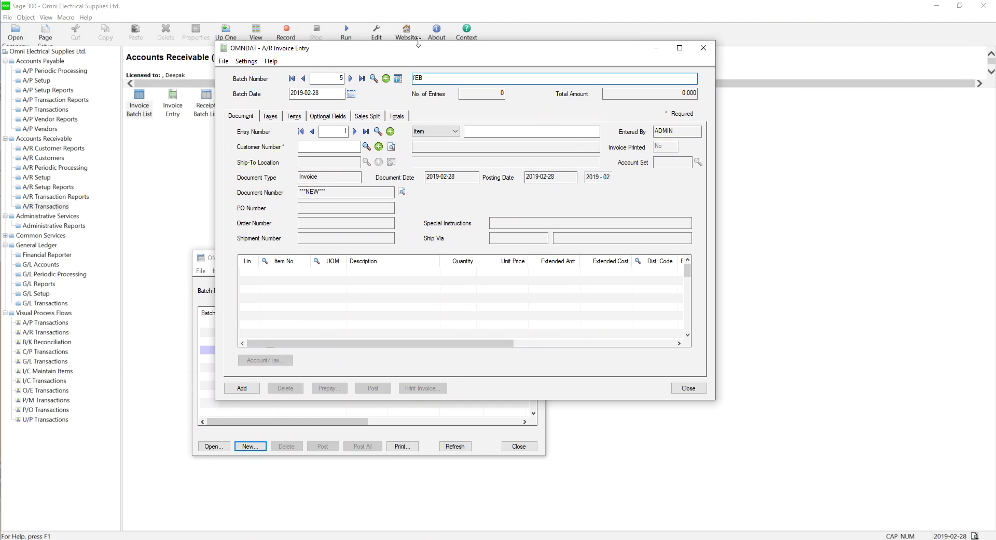
type("F")
key("BackSpace")
key("BackSpace")
type("TRANSACTION")
key("Tab")
key("Tab")
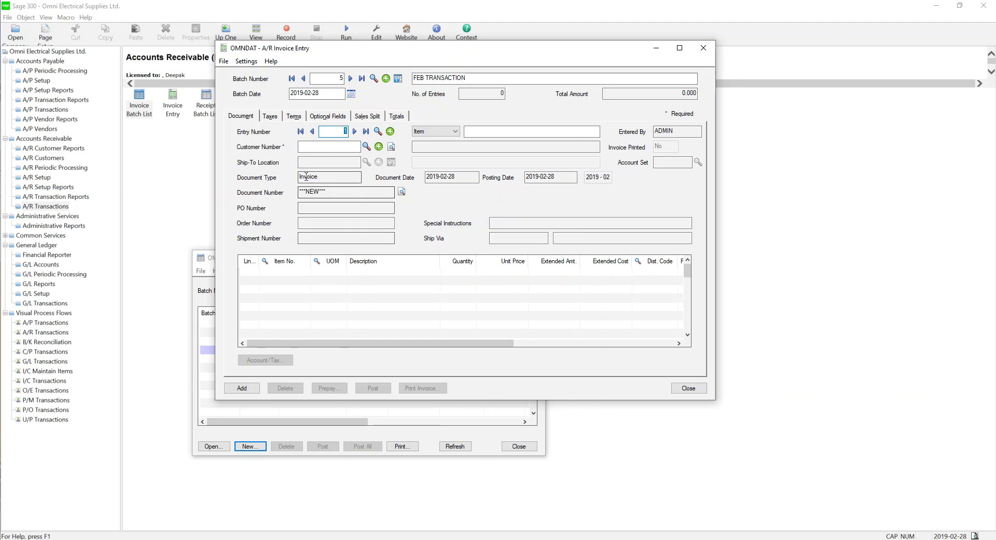
Try the Summary entry type for the first invoice entry and set it back to Item
left_click(424, 136)
left_click(420, 140)
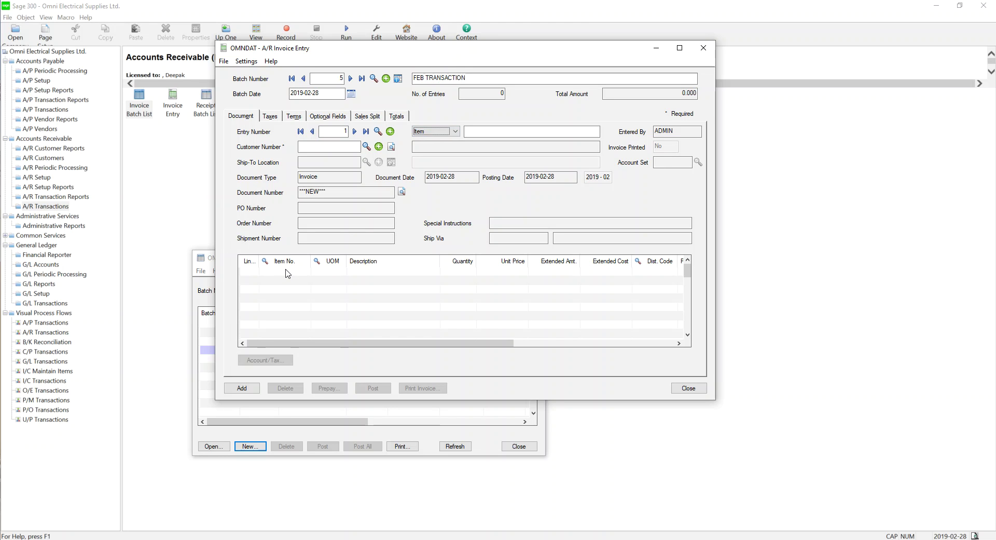
left_click(430, 134)
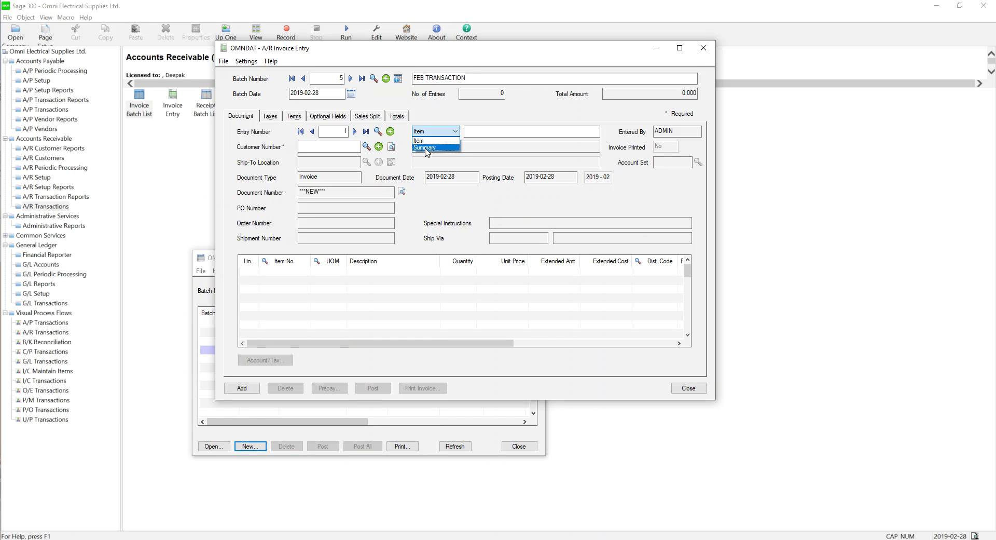
left_click(426, 148)
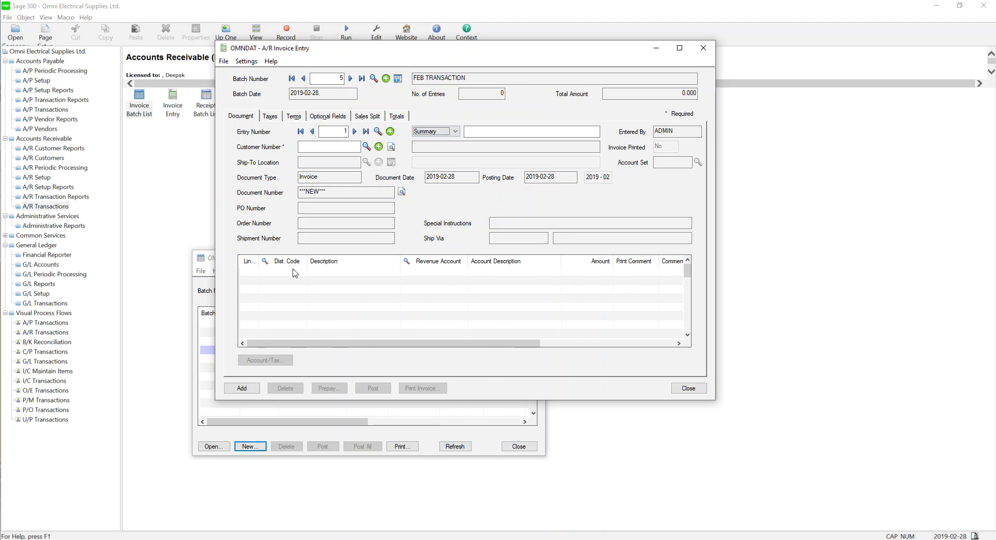
left_click(441, 132)
left_click(438, 141)
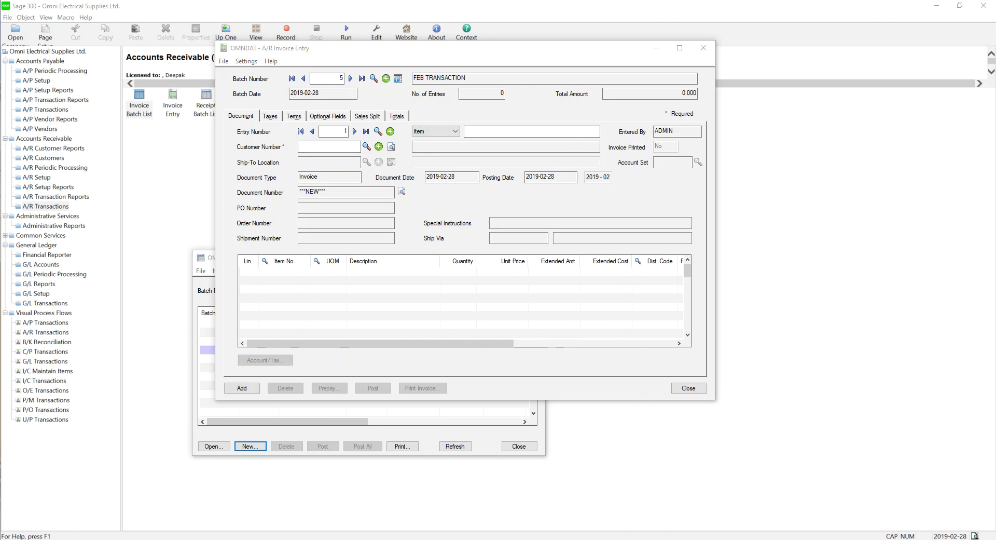
Enter the customer number for the first invoice entry and keep its document type as Invoice
type("1100")
key("Tab")
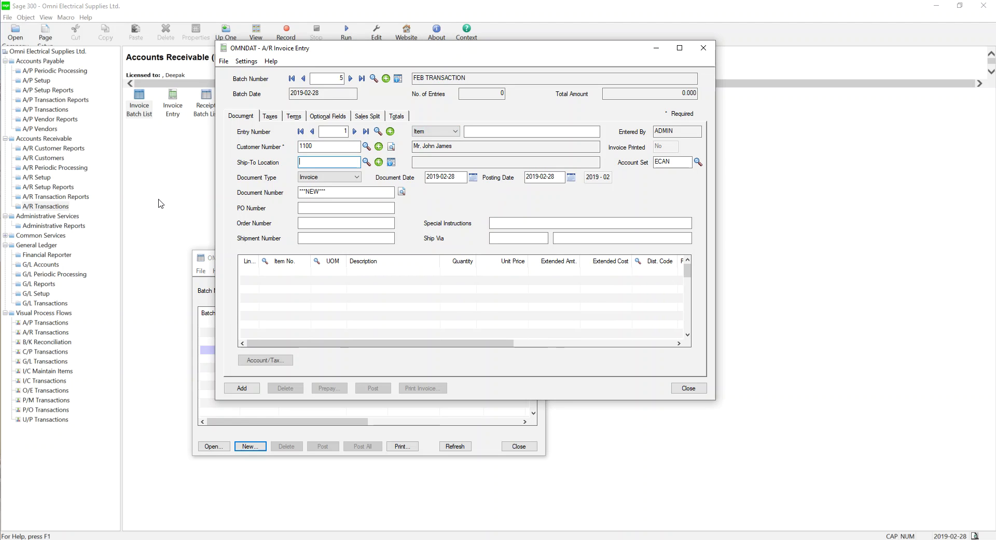
left_click(379, 162)
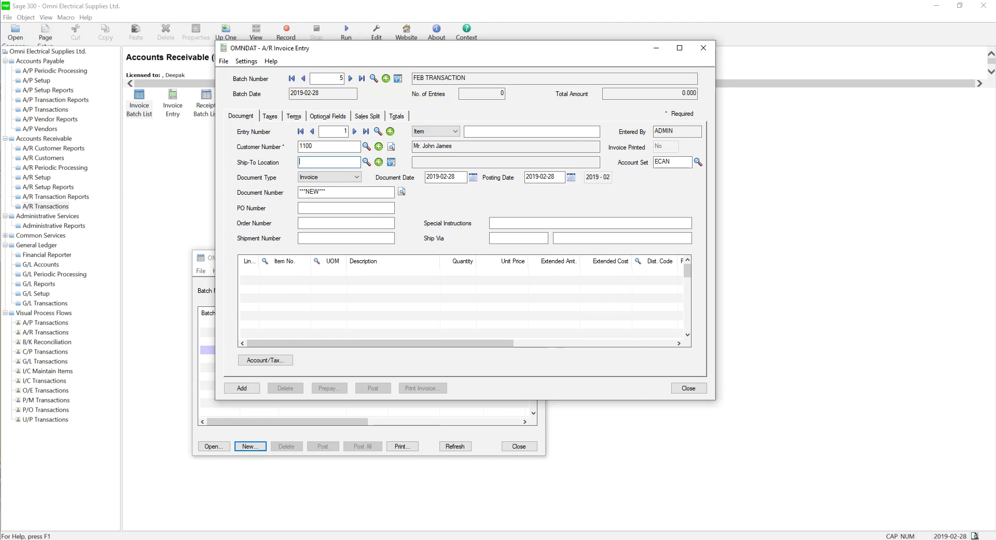
left_click(336, 180)
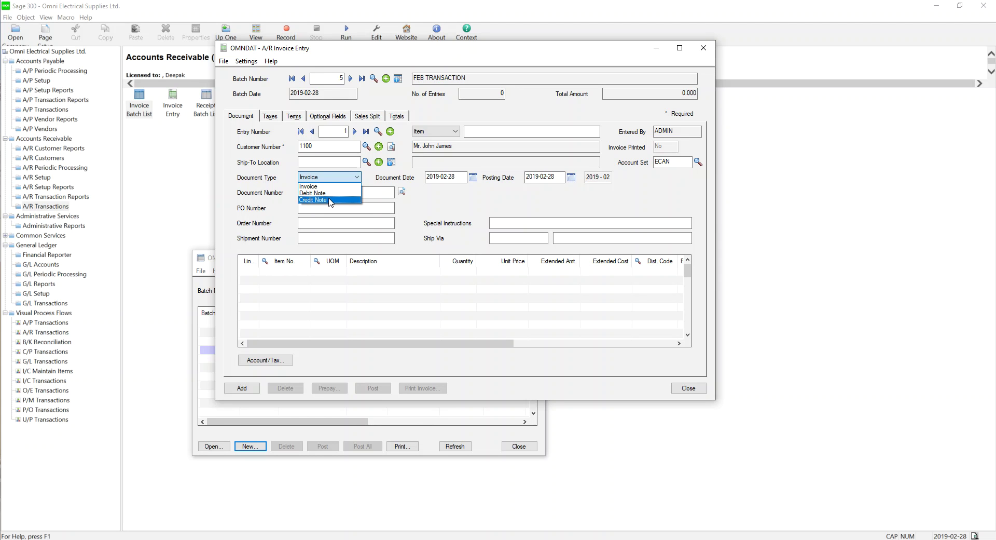
left_click(310, 187)
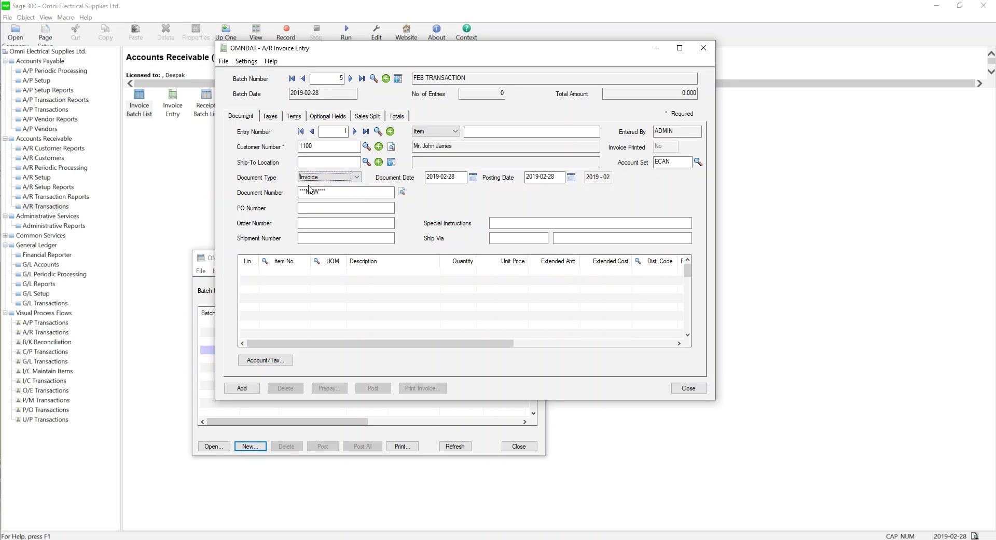
Set the first entry's document date and posting date to 2019-02-07
left_click(473, 176)
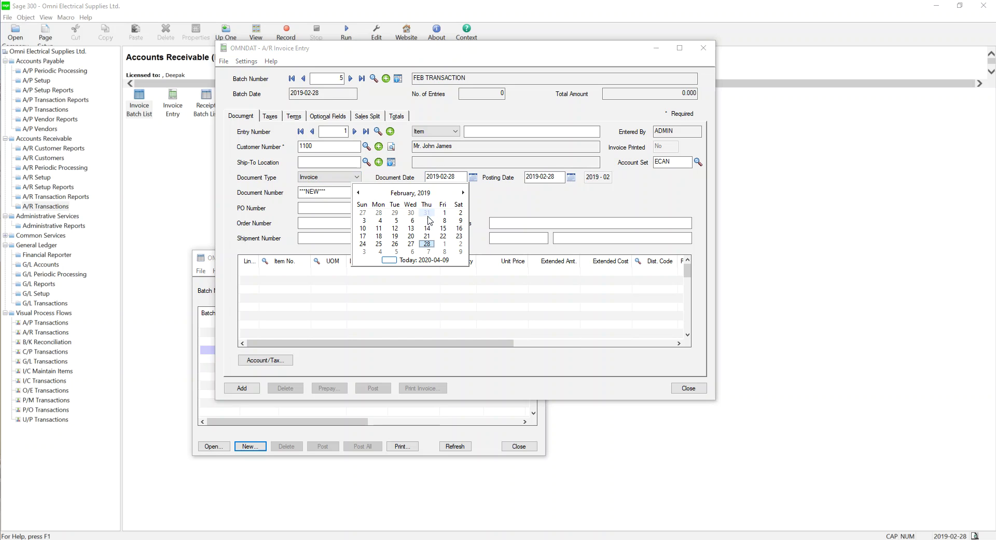
left_click(426, 213)
left_click(473, 177)
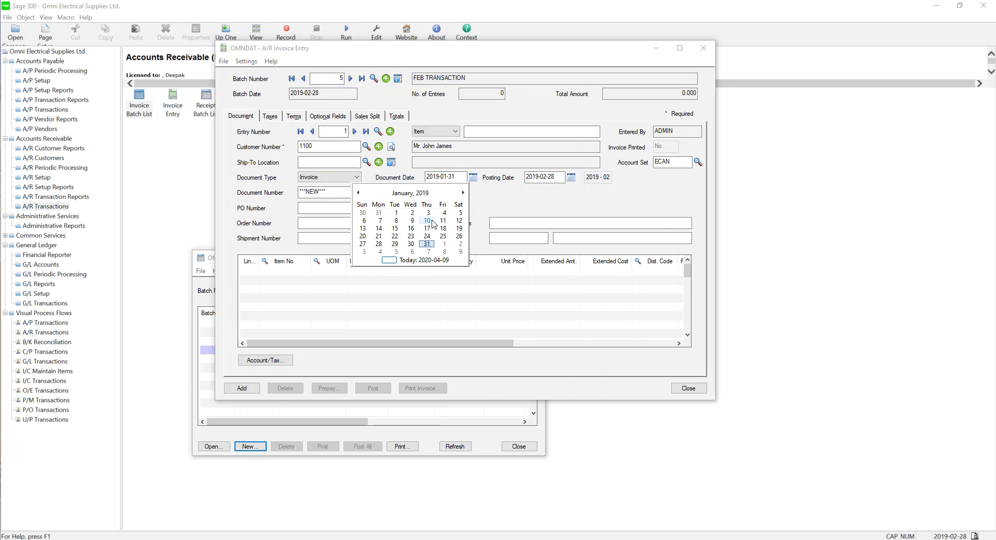
left_click(462, 193)
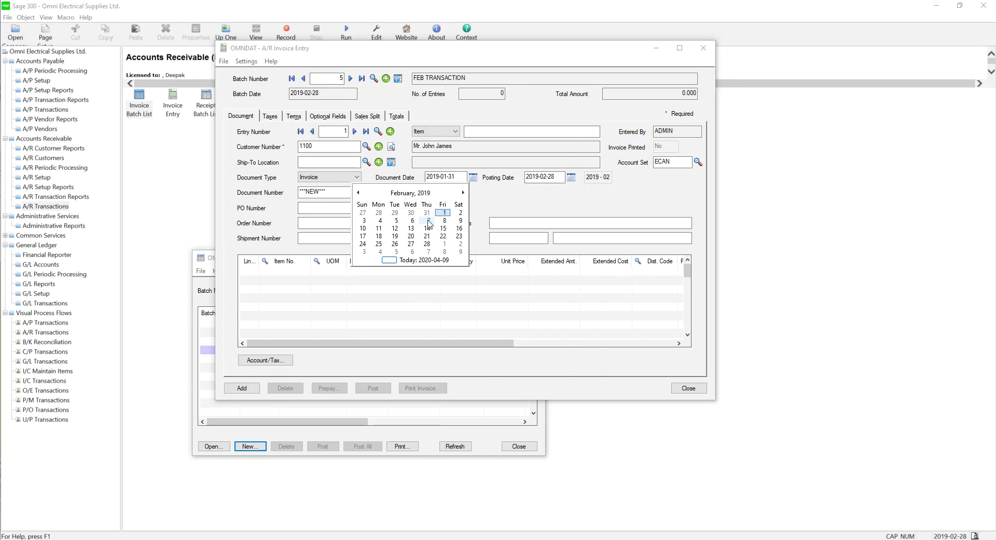
left_click(426, 220)
left_click(543, 175)
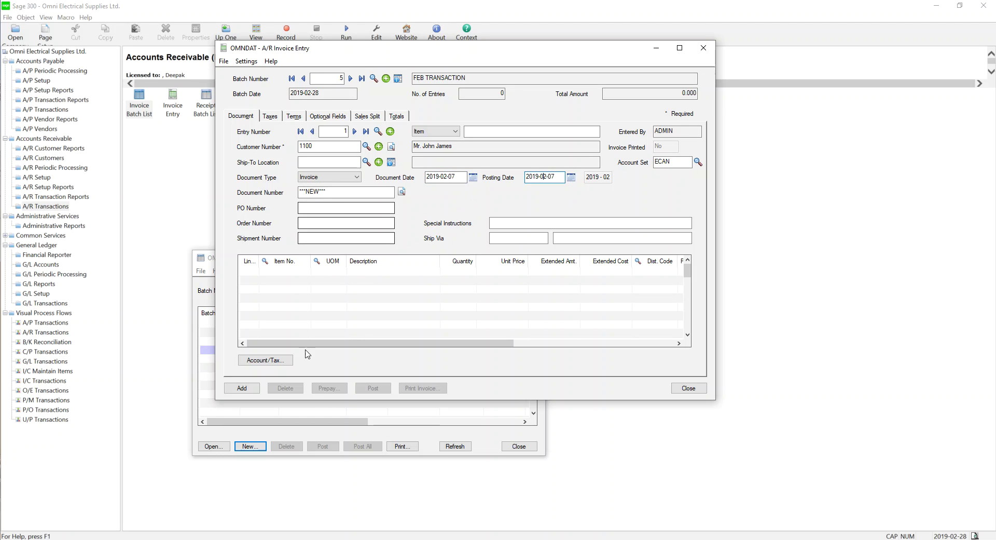
Add a detail line for item 1070, 1/2" Light Fixture Aligner, with a quantity of 10 at the default unit price
left_click(269, 274)
key("F5")
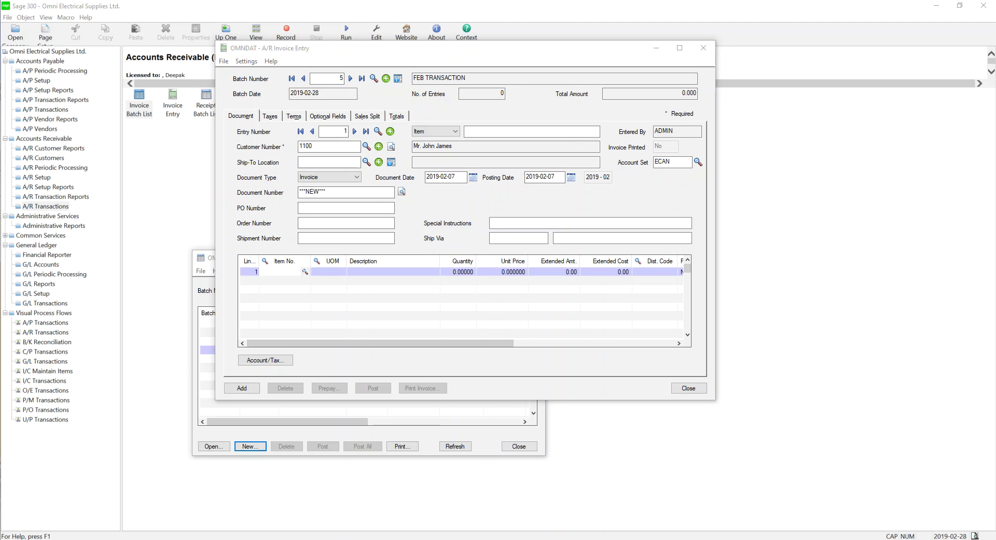
key("Return")
key("Tab")
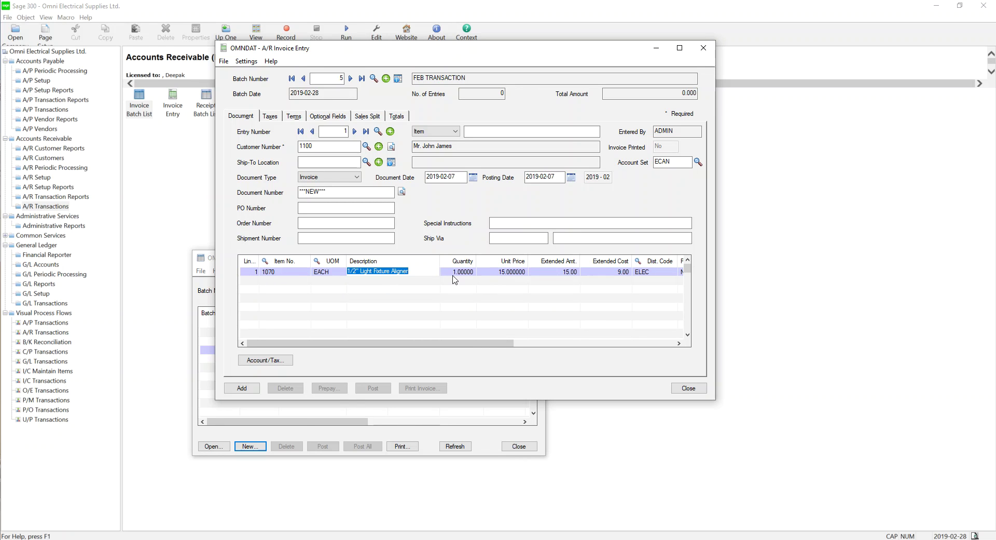
left_click(470, 272)
type("1")
left_click(509, 272)
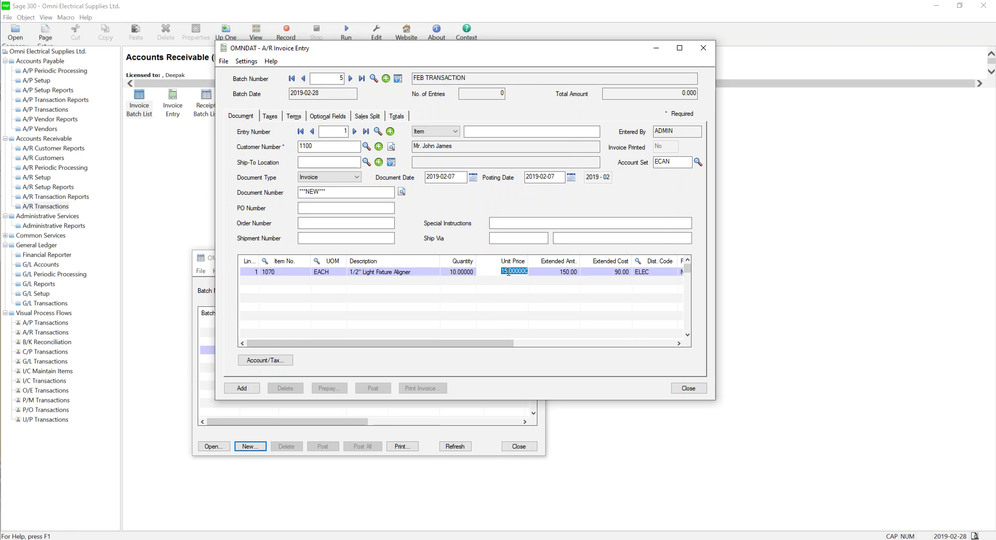
left_click(572, 273)
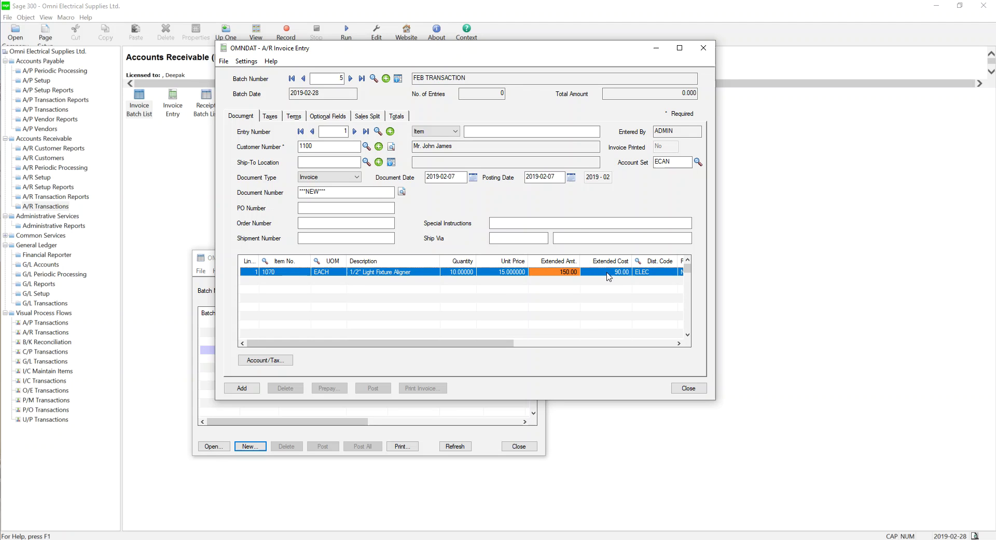
Review the invoice's remaining line columns, taxes, terms, optional fields, sales split and totals, and add the entry to the batch
left_click(574, 343)
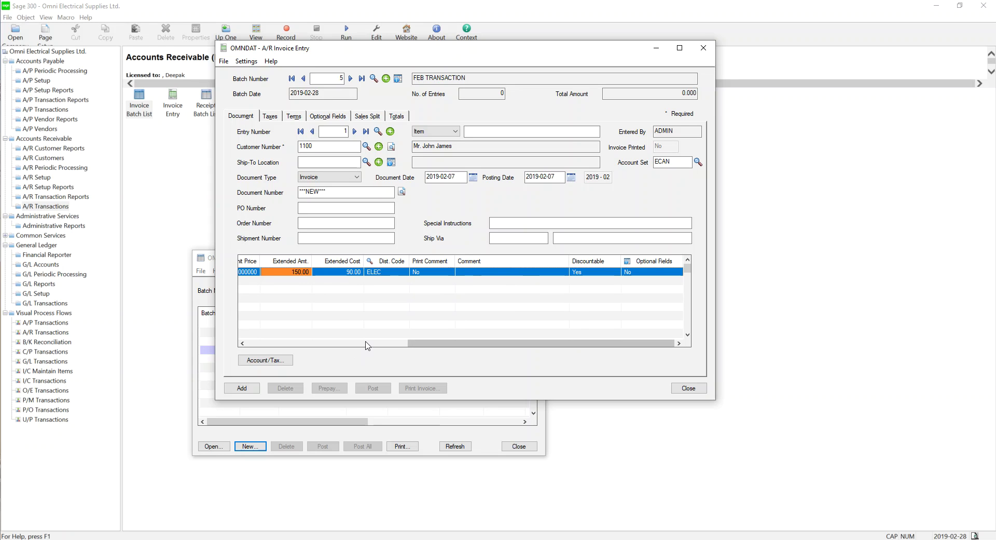
left_click(335, 343)
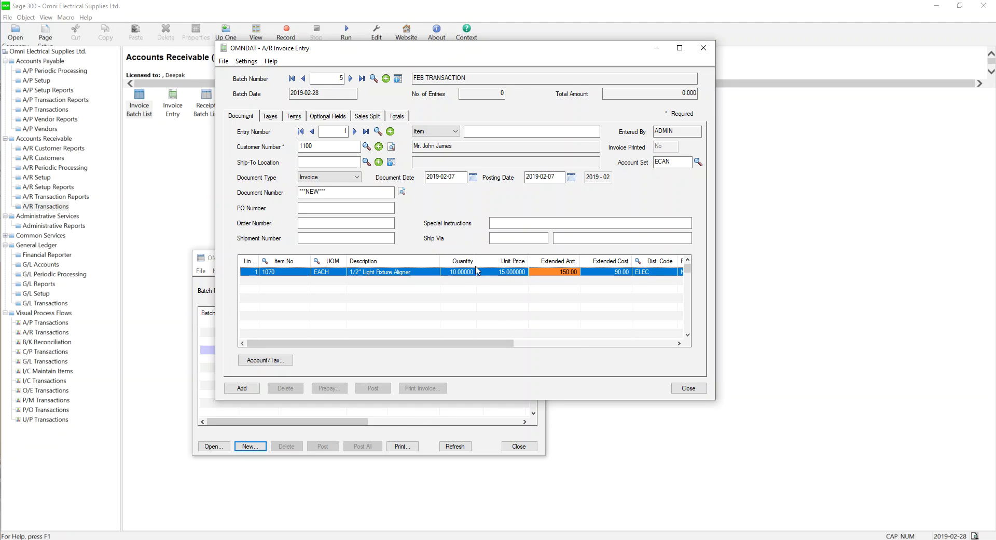
left_click(270, 116)
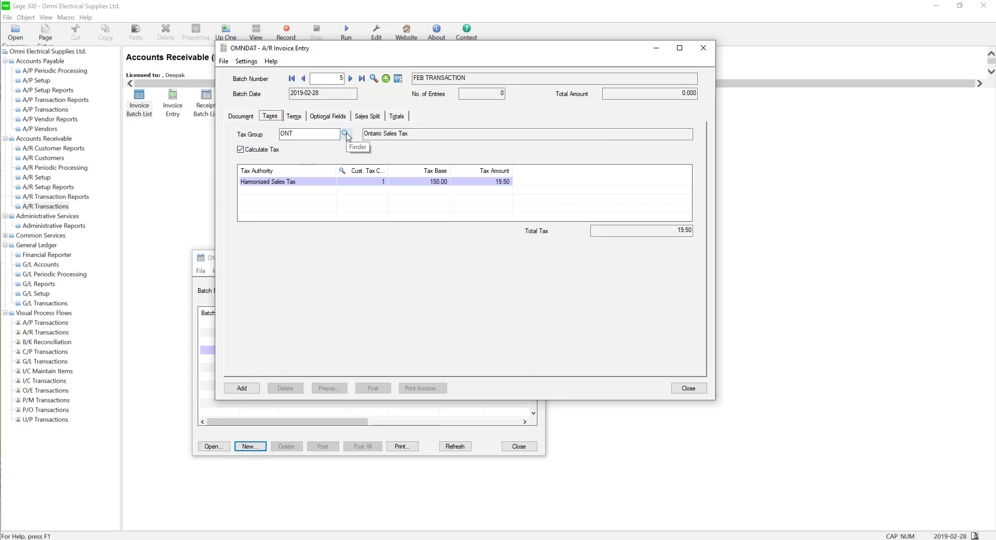
left_click(294, 116)
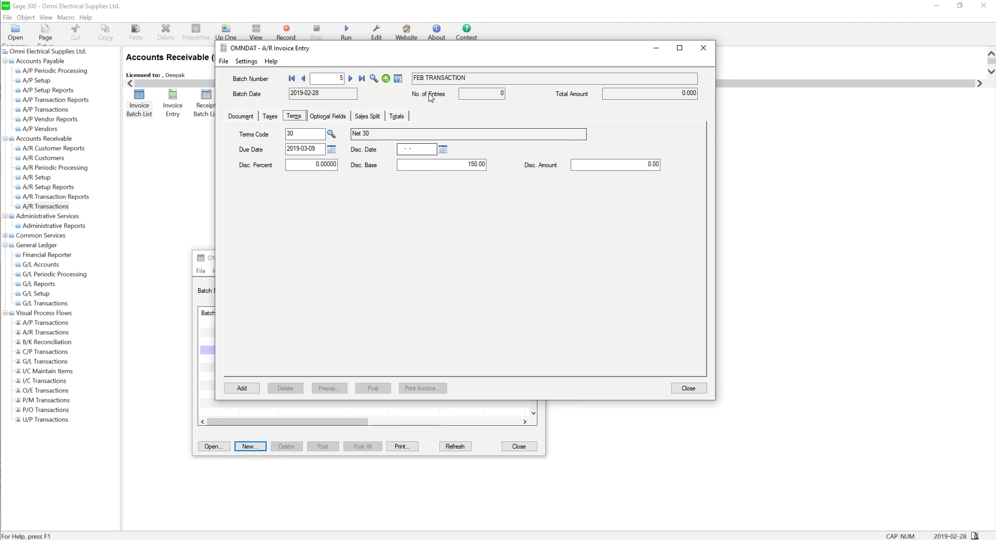
left_click(348, 118)
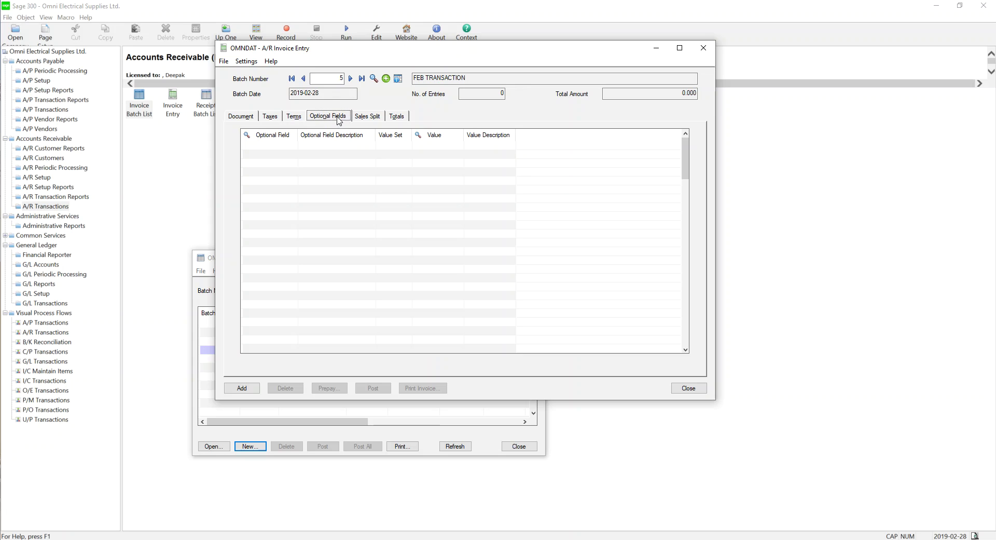
left_click(377, 114)
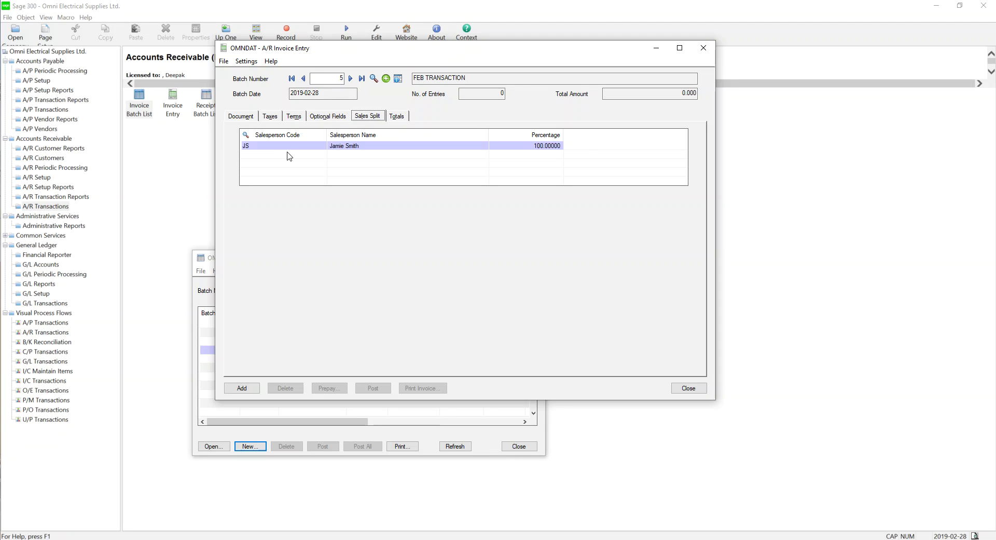
left_click(397, 116)
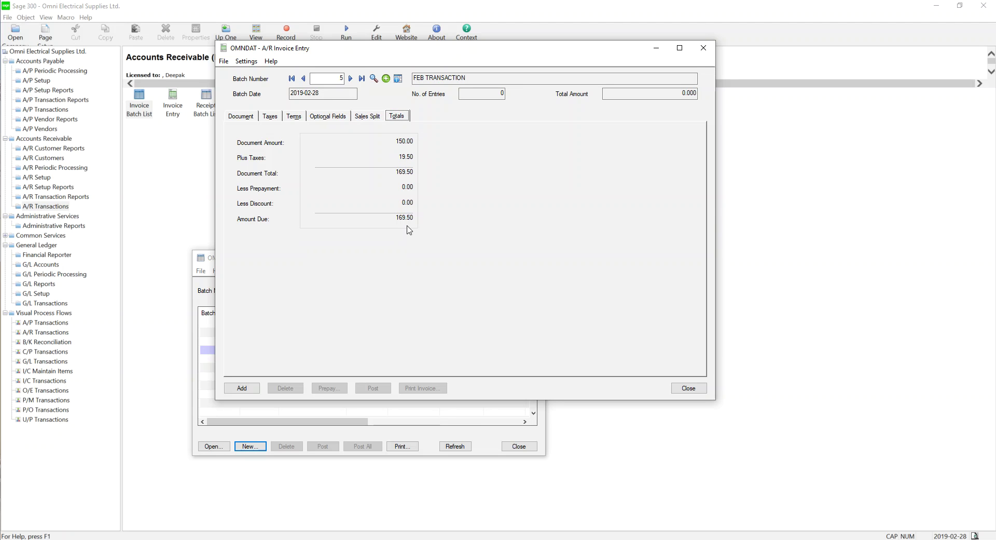
left_click(239, 391)
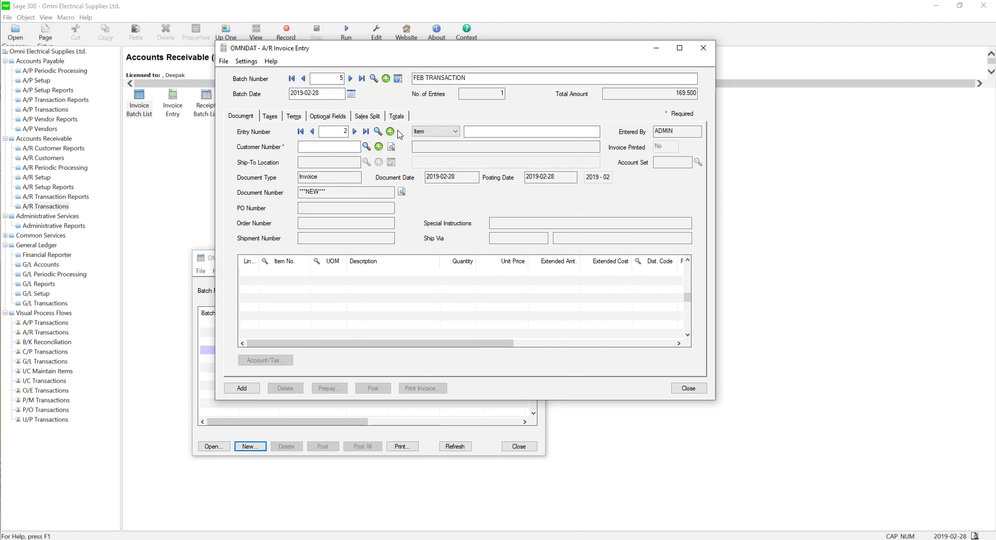
Select the customer Union Electric for the second entry and set its document type to Credit Note
left_click(366, 147)
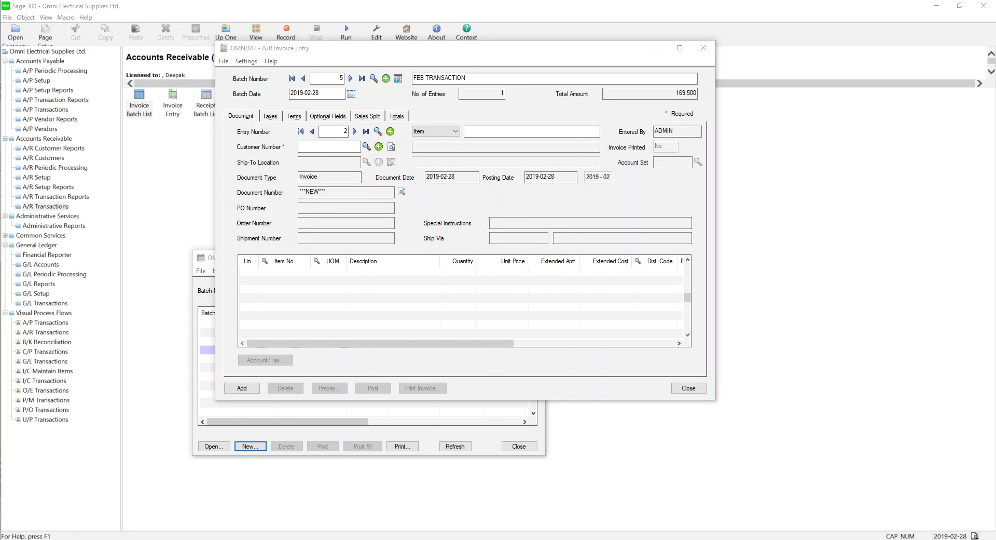
double_click(345, 179)
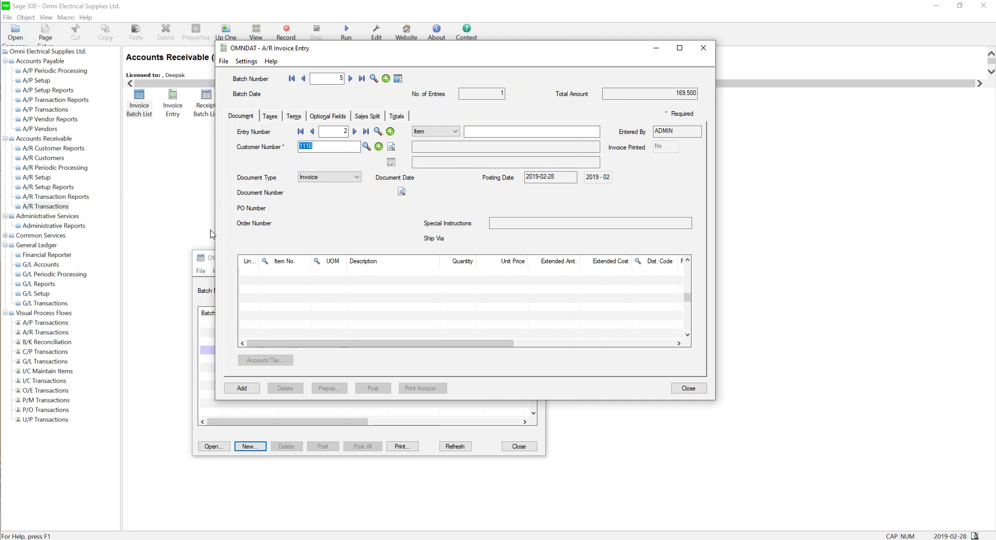
left_click(354, 177)
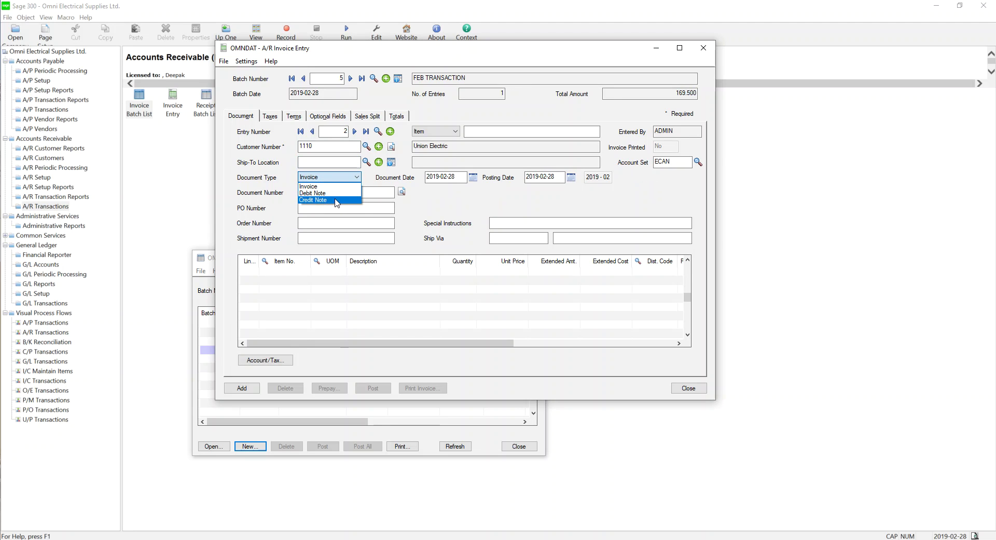
left_click(340, 201)
Set the credit note's document and posting dates to 2019-02-08 and apply it to document 1000
left_click(473, 177)
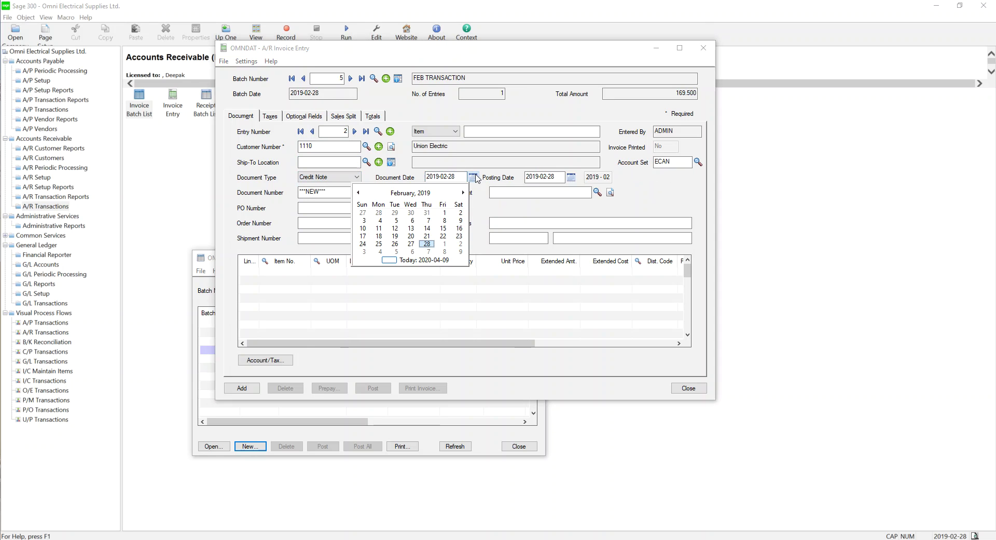
left_click(445, 220)
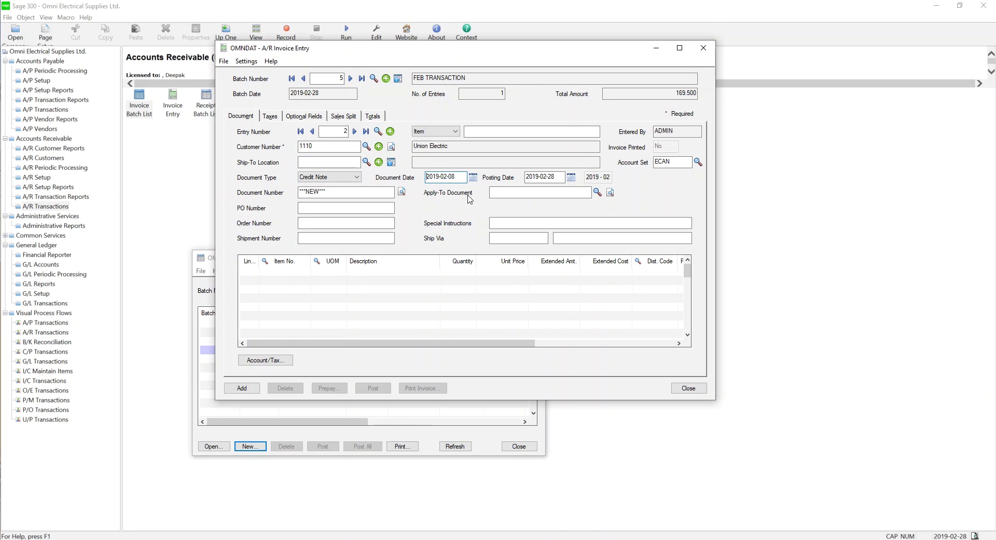
left_click(544, 178)
left_click(582, 192)
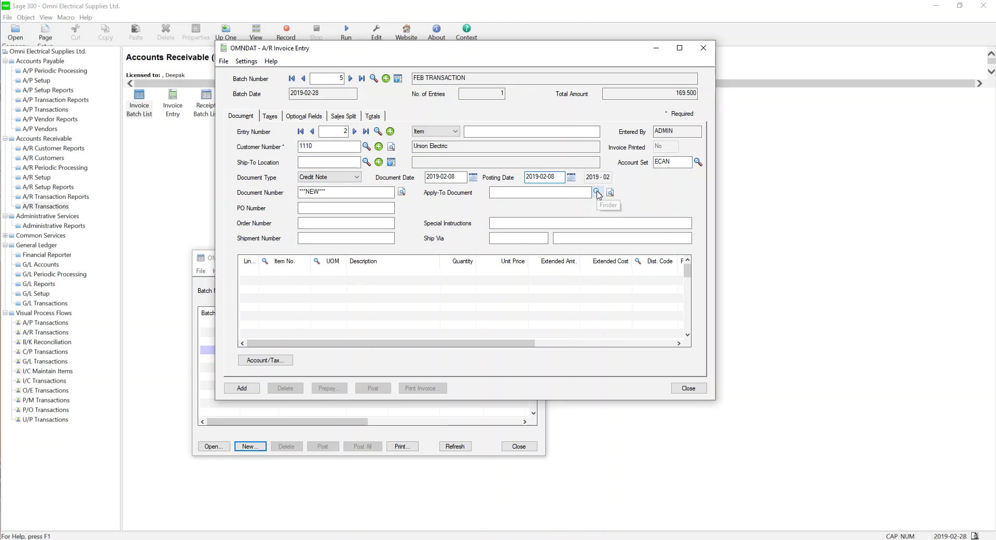
left_click(598, 191)
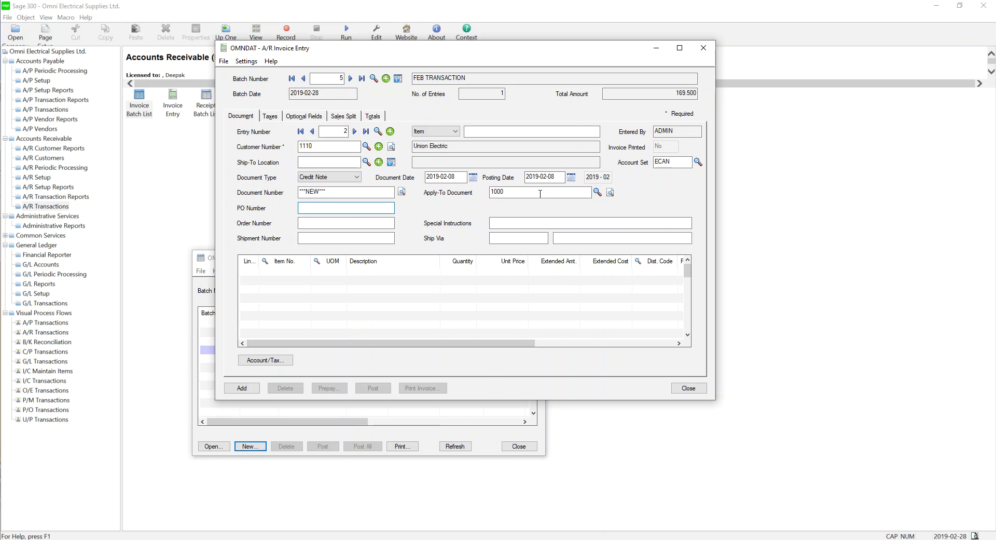
Add a credit note detail line for item 1070 with a quantity of 2
left_click(304, 272)
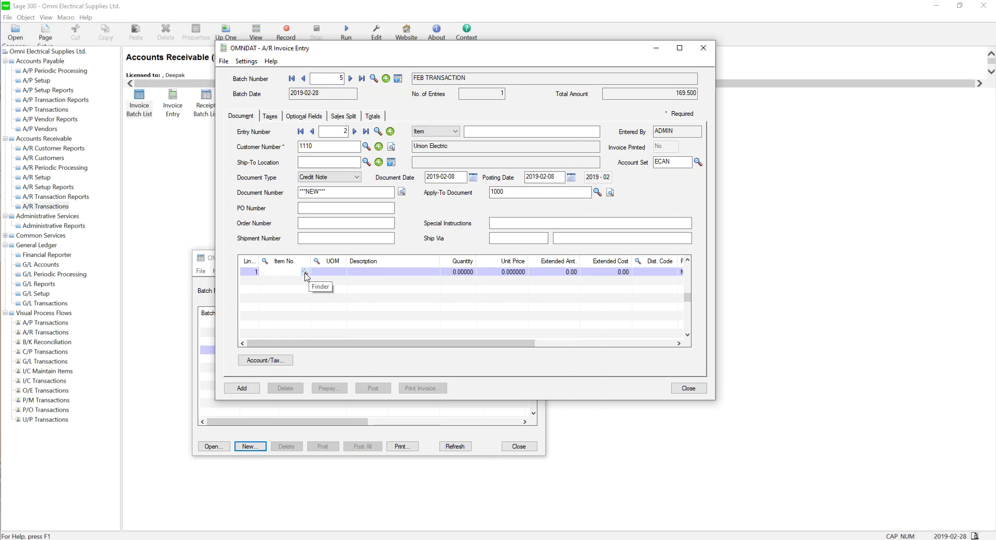
left_click(305, 272)
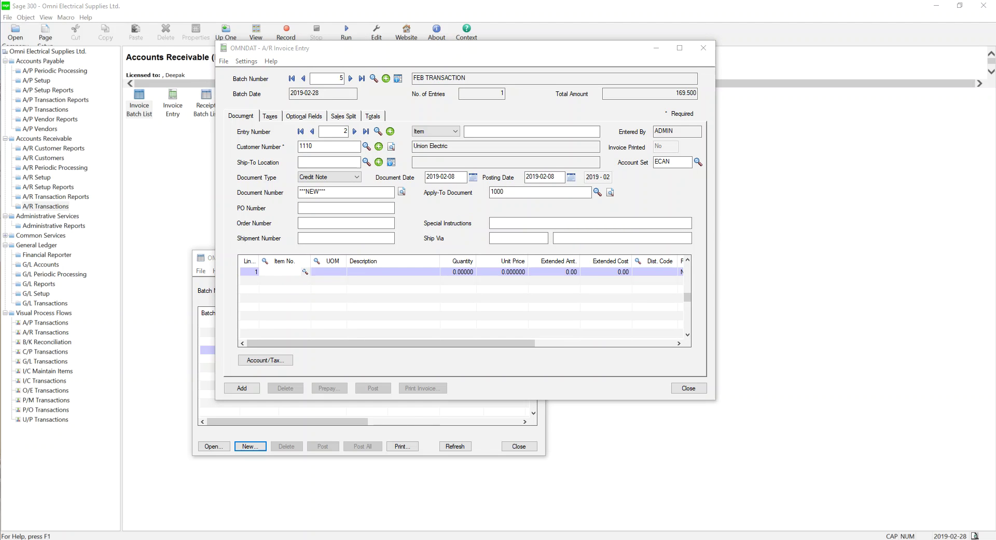
key("Return")
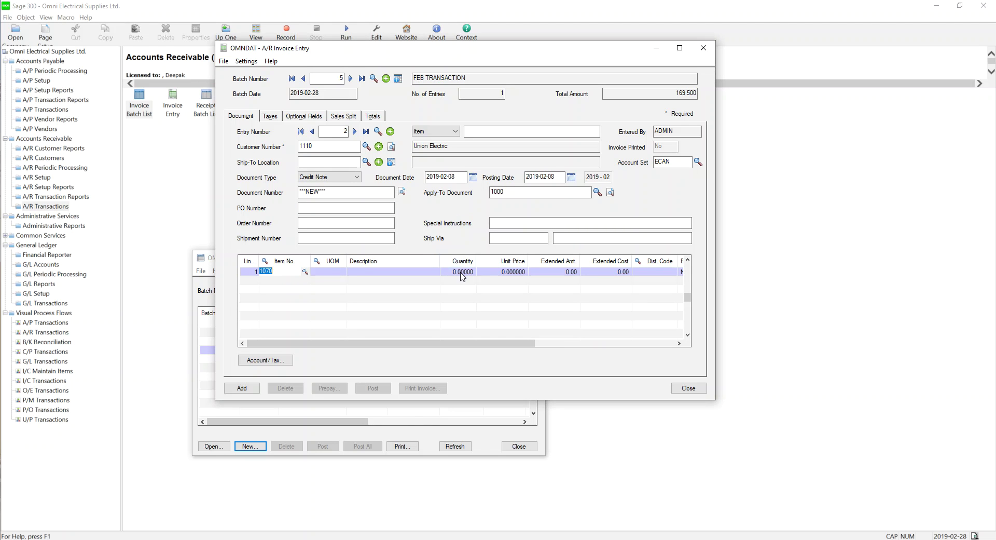
type("2")
key("Tab")
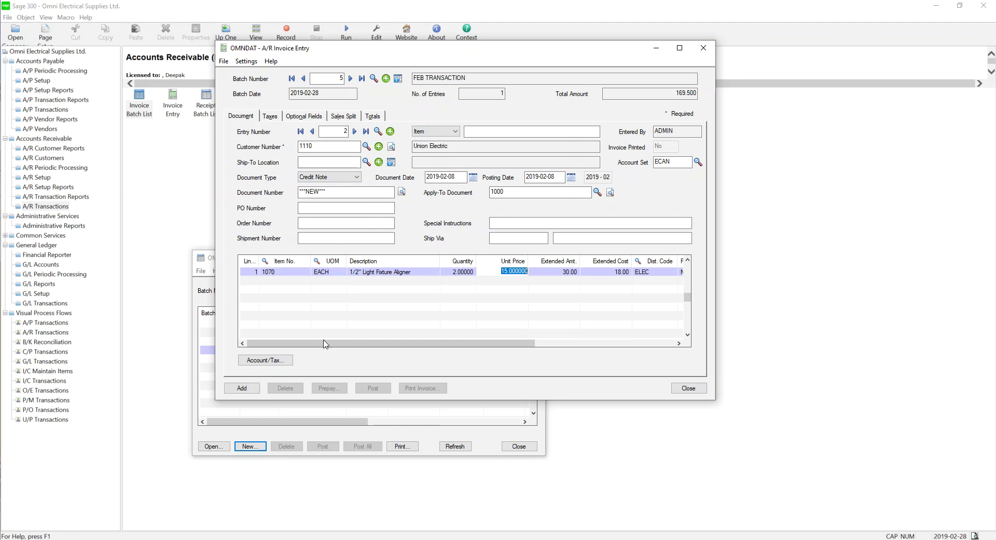
Review the credit note's taxes, optional fields, sales split and totals, add it to the batch, and close invoice entry
left_click(270, 117)
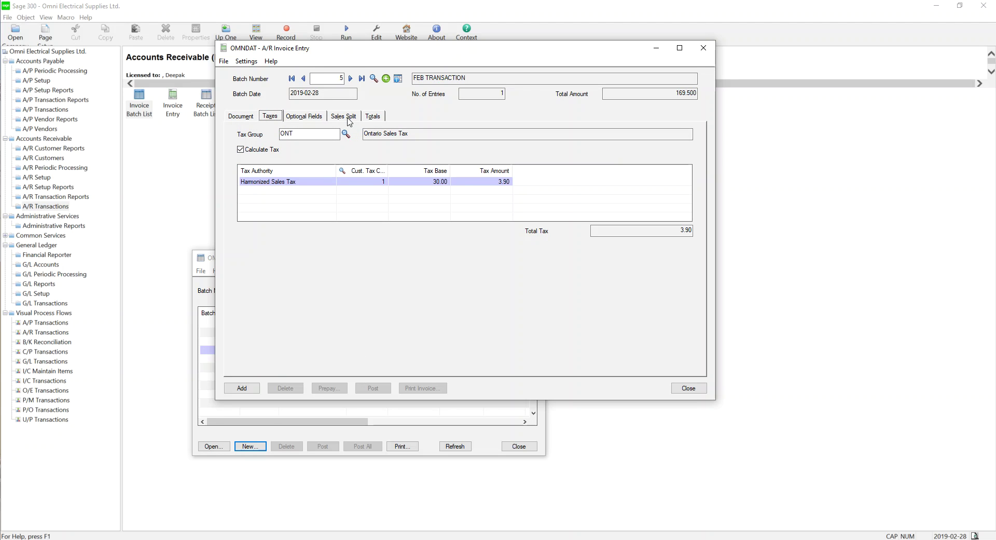
left_click(306, 116)
left_click(332, 116)
left_click(381, 116)
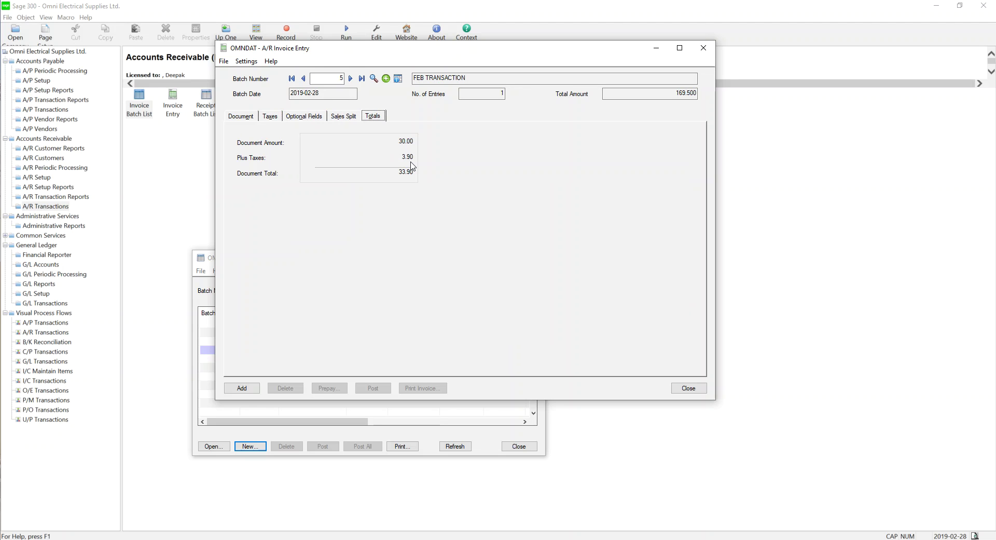
left_click(242, 388)
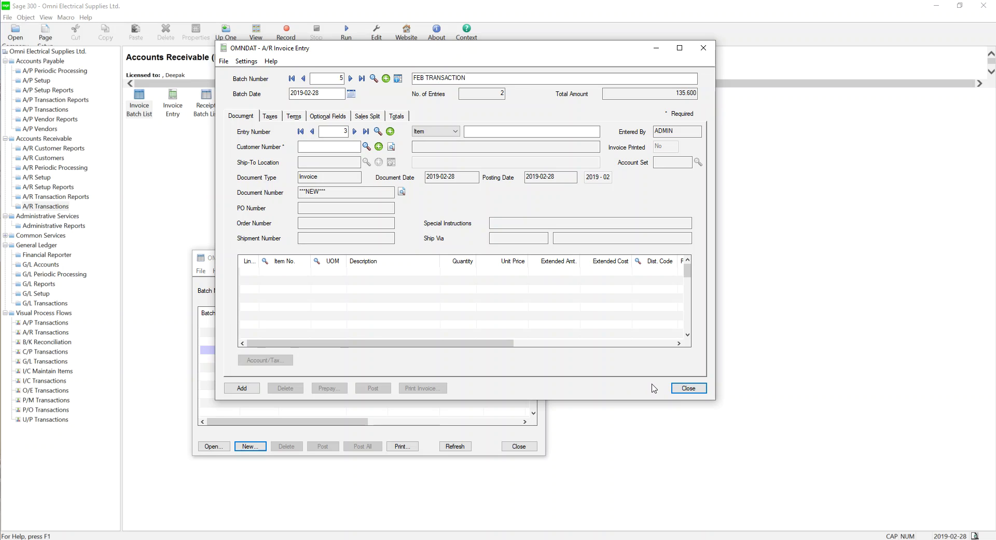
left_click(680, 386)
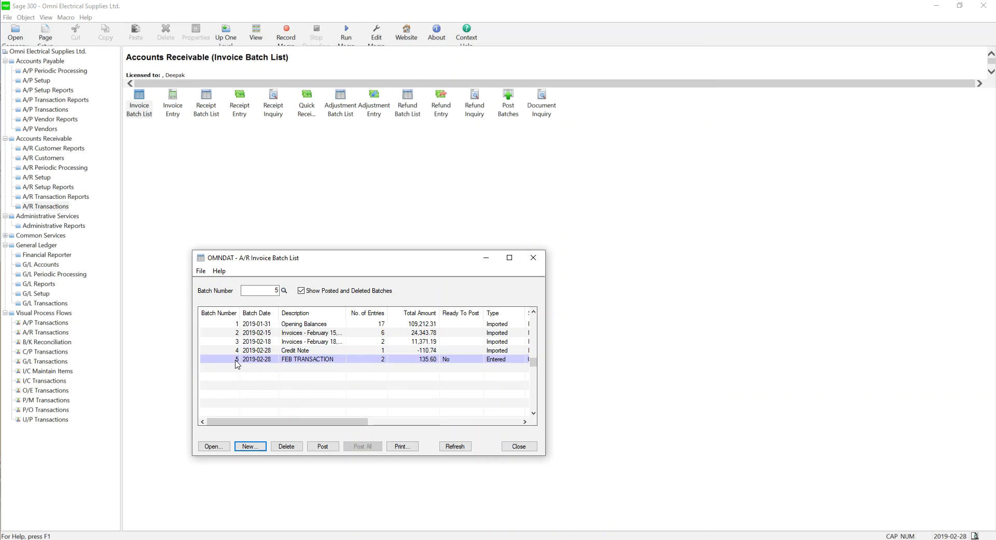
Try to mark the FEB TRANSACTION invoice batch as ready to post, including after a first attempt at printing its listing
double_click(464, 362)
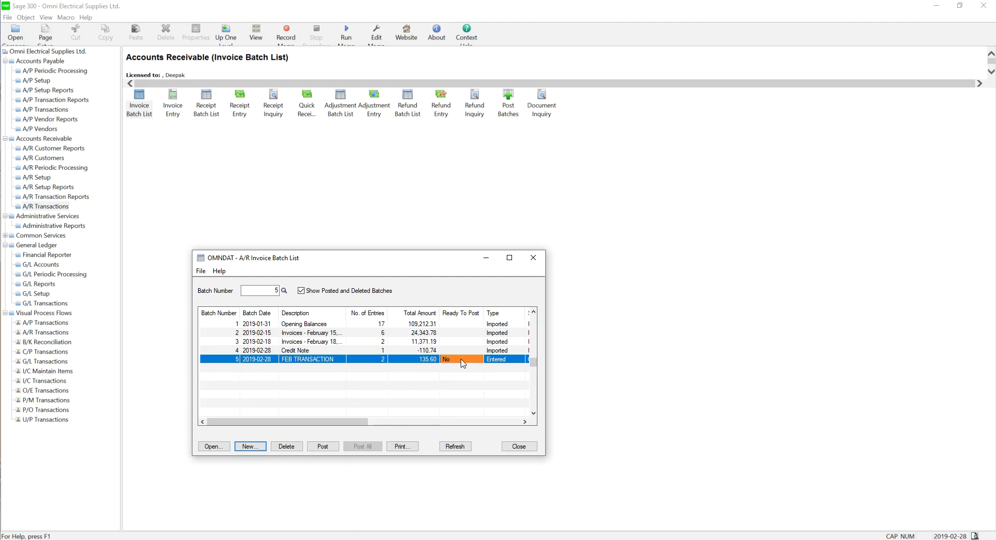
left_click(397, 368)
left_click(404, 447)
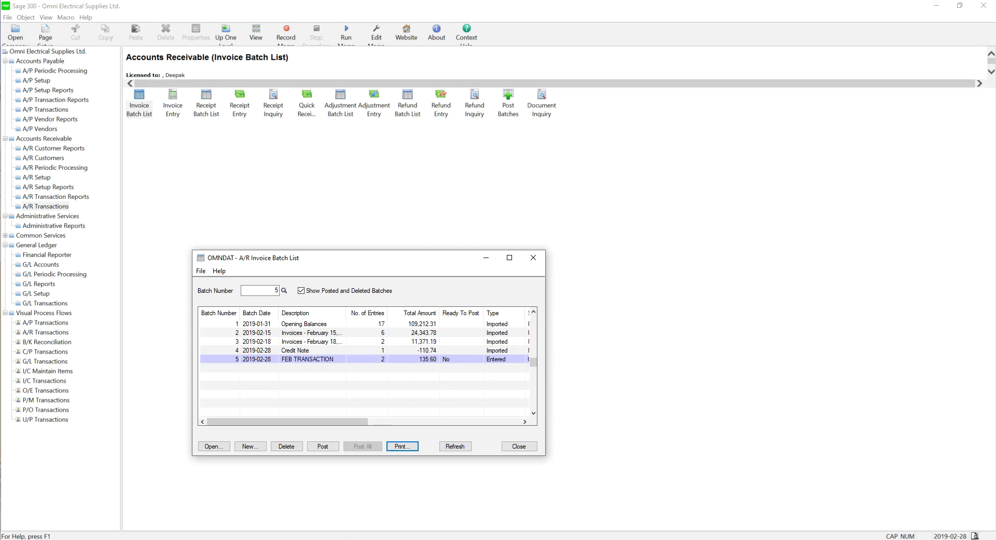
double_click(487, 360)
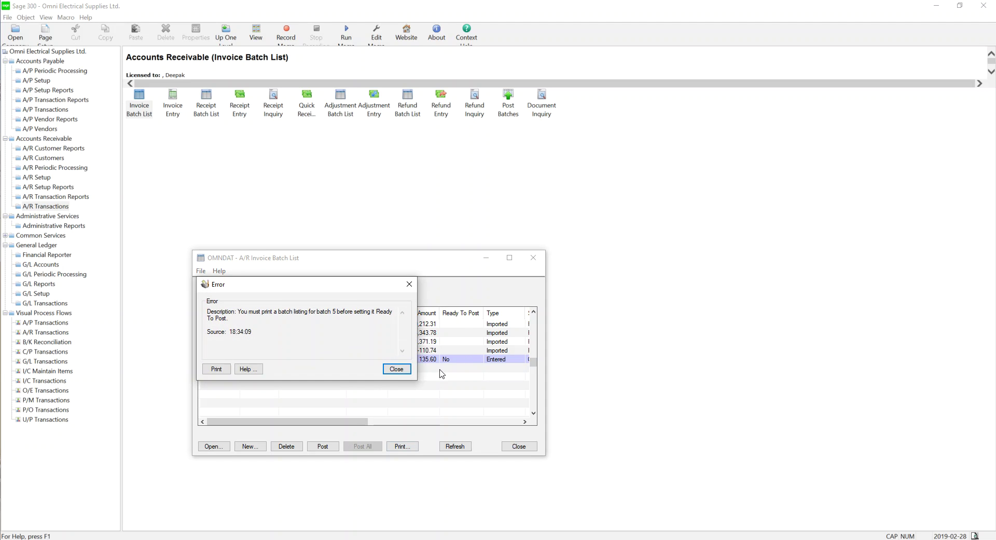
left_click(399, 368)
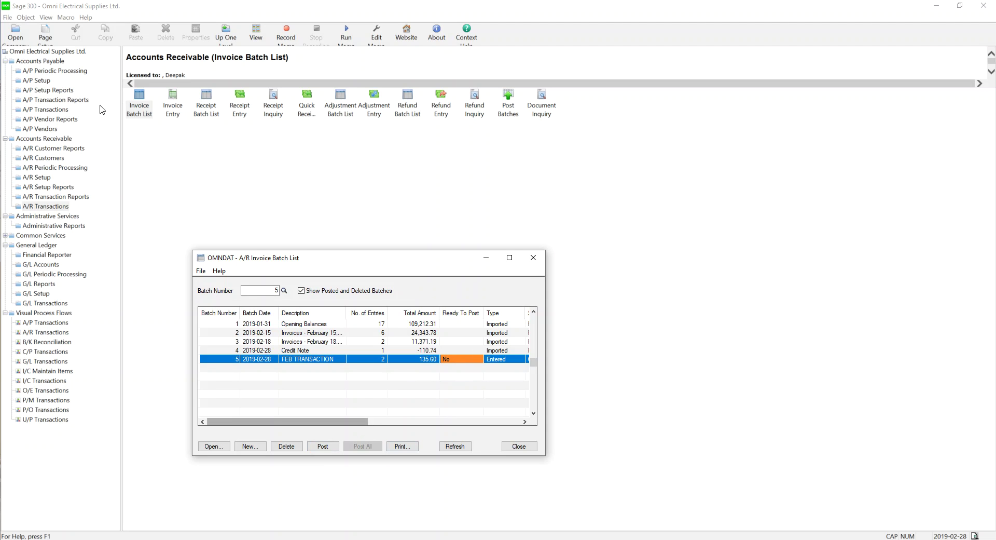
Set the print destination to Preview so that reports open on screen
left_click(8, 17)
left_click(34, 60)
left_click(425, 334)
left_click(593, 194)
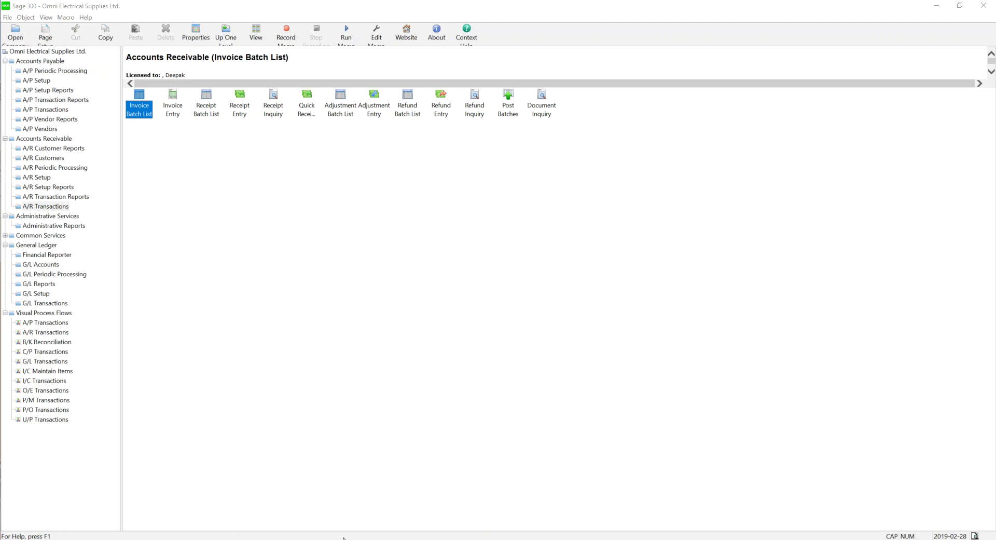
Print the batch listing for the FEB TRANSACTION batch to the preview, review its entries, and close the report
left_click(403, 446)
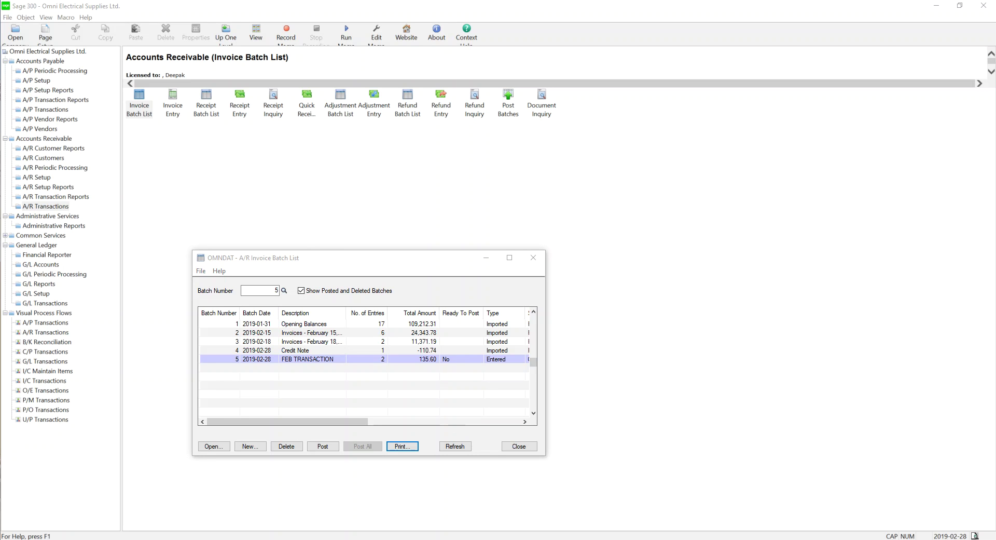
key("alt+F4")
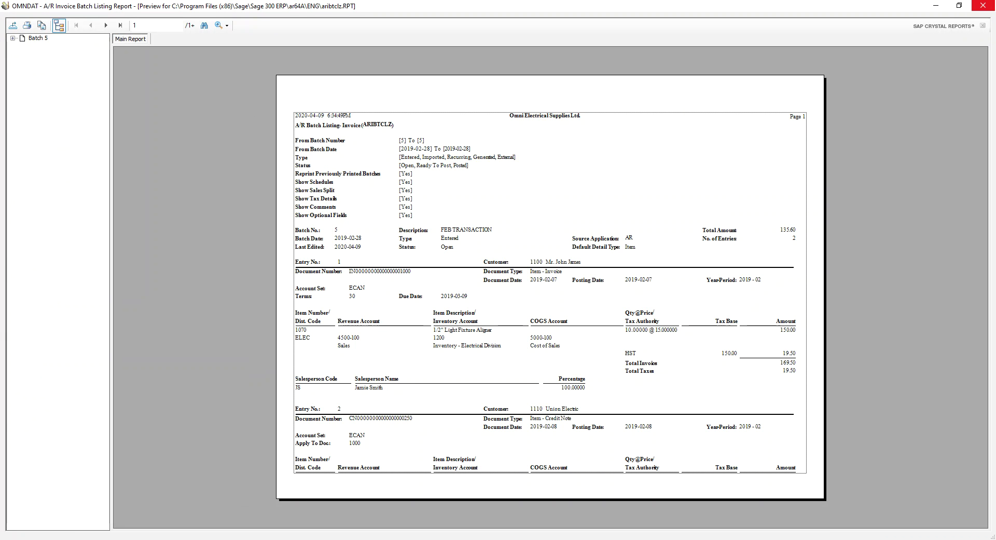
left_click(984, 5)
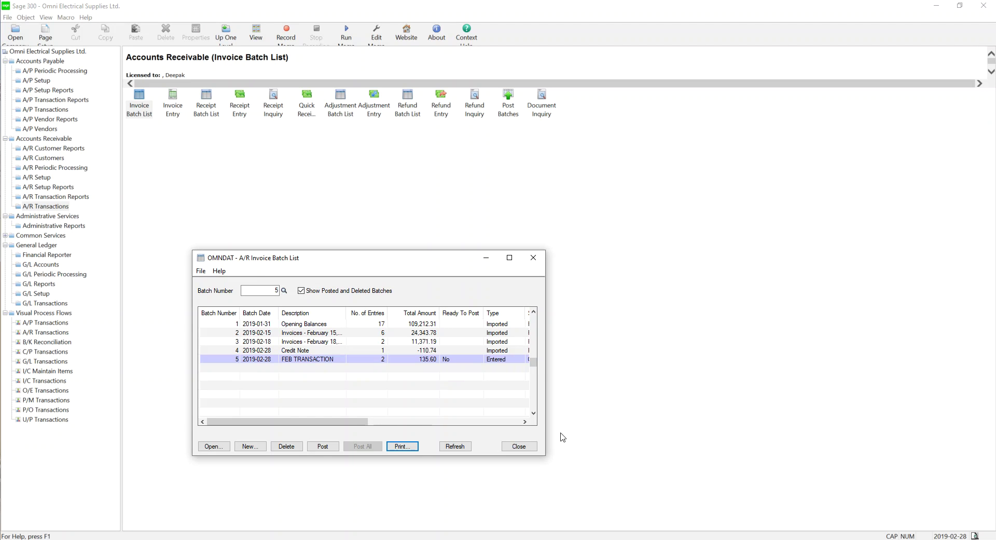
Mark the FEB TRANSACTION batch as ready to post, post it, and dismiss the posting messages
double_click(469, 360)
left_click(335, 450)
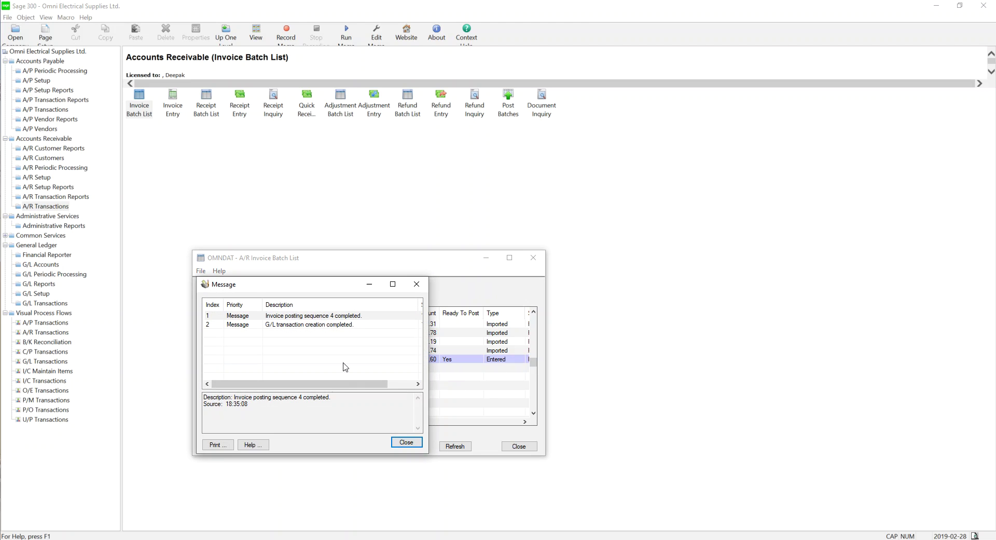
left_click(406, 443)
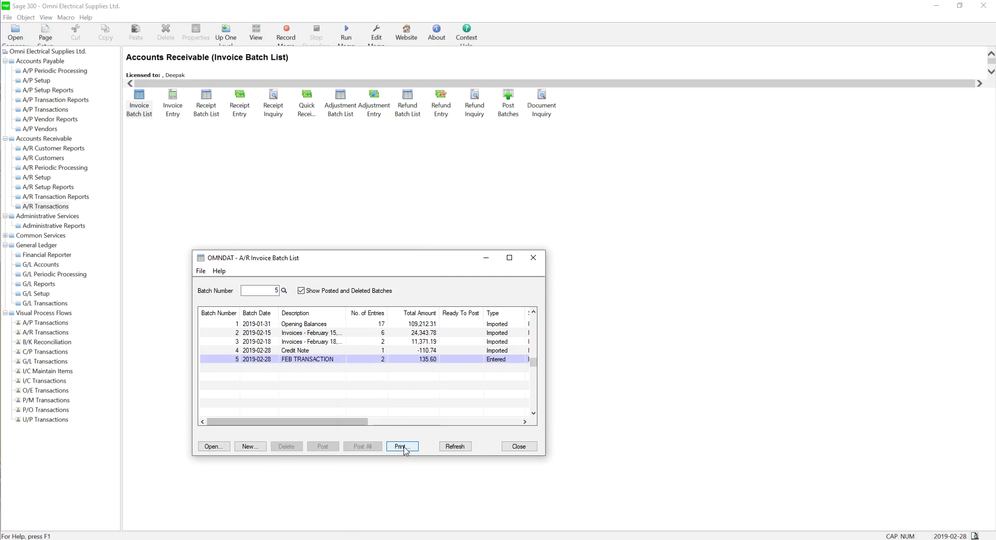